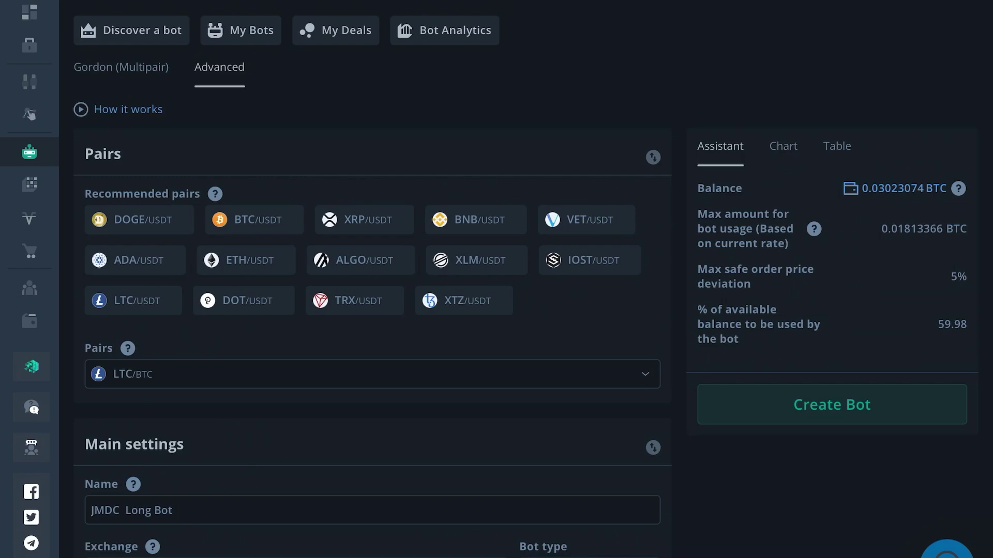
Switch the bot to the GM exchange account trading DOGE/USDT, named GM USDT Long Bot.
scroll(372, 279, down, 5)
click(297, 297)
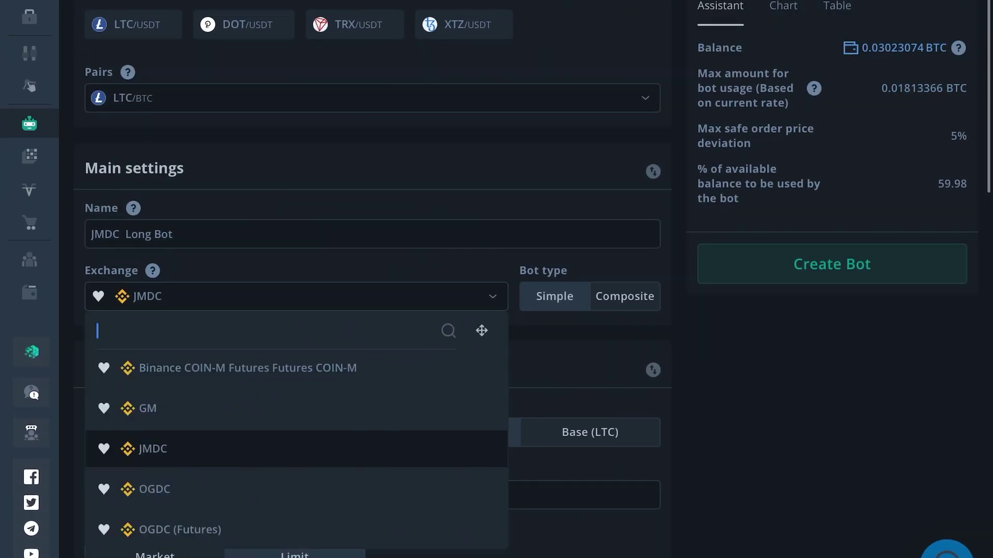
click(147, 408)
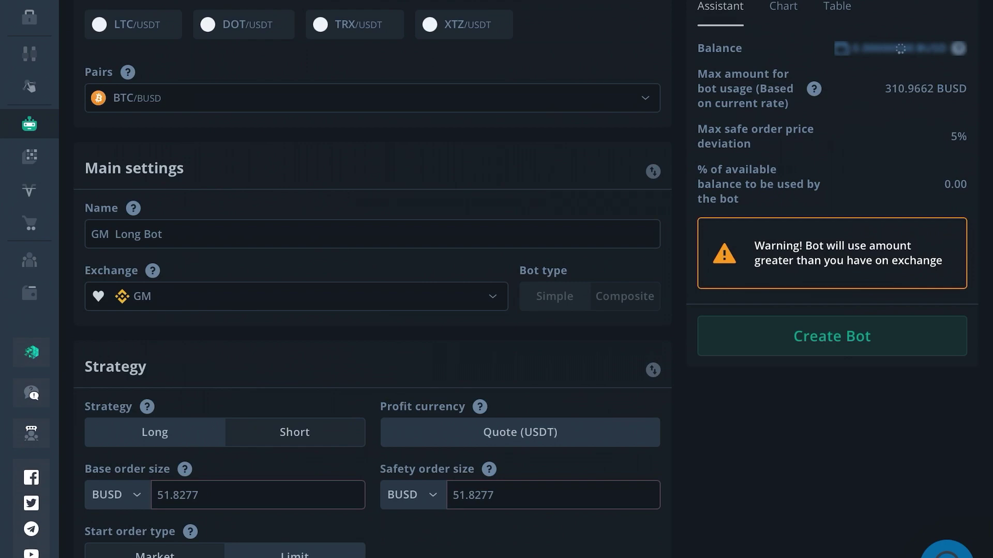
scroll(372, 280, up, 3)
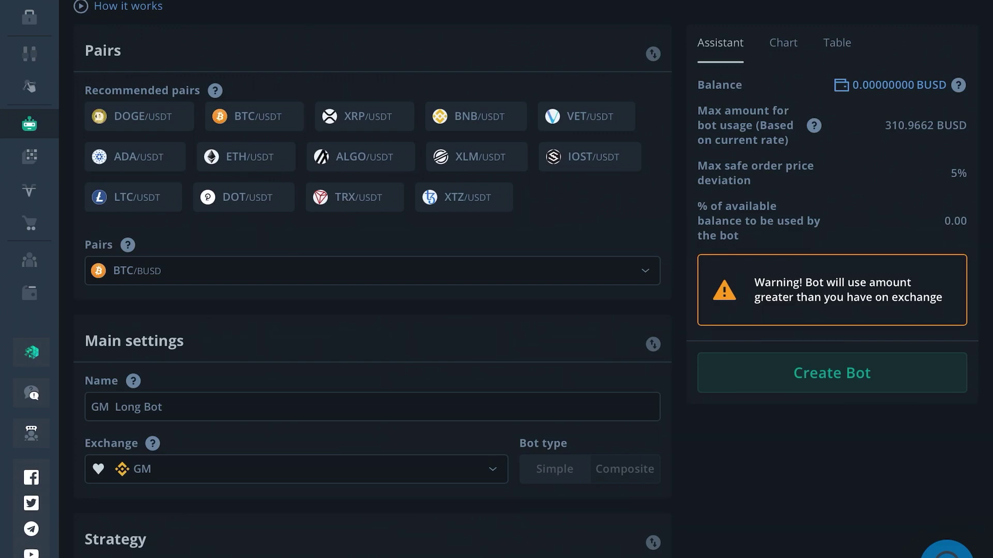
scroll(372, 279, down, 2)
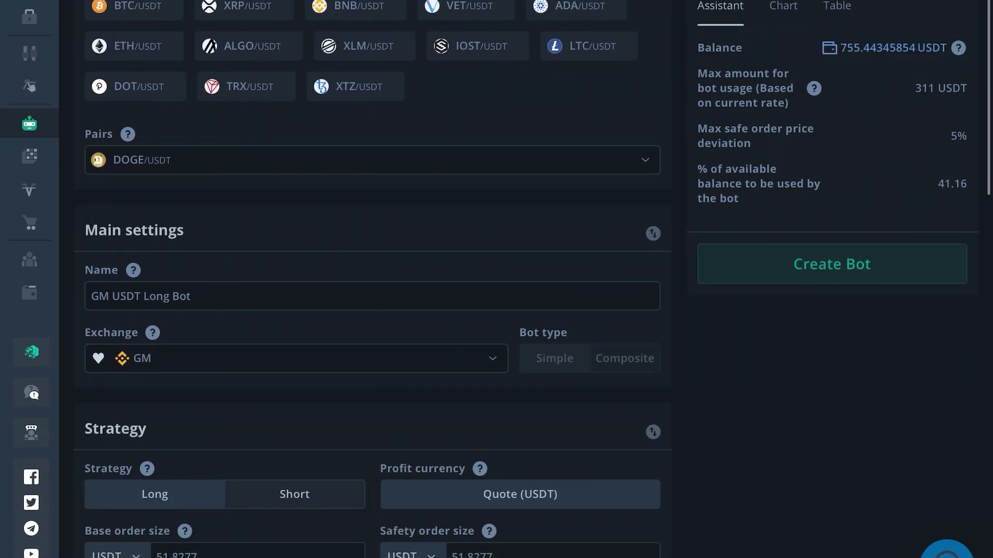
scroll(373, 279, down, 3)
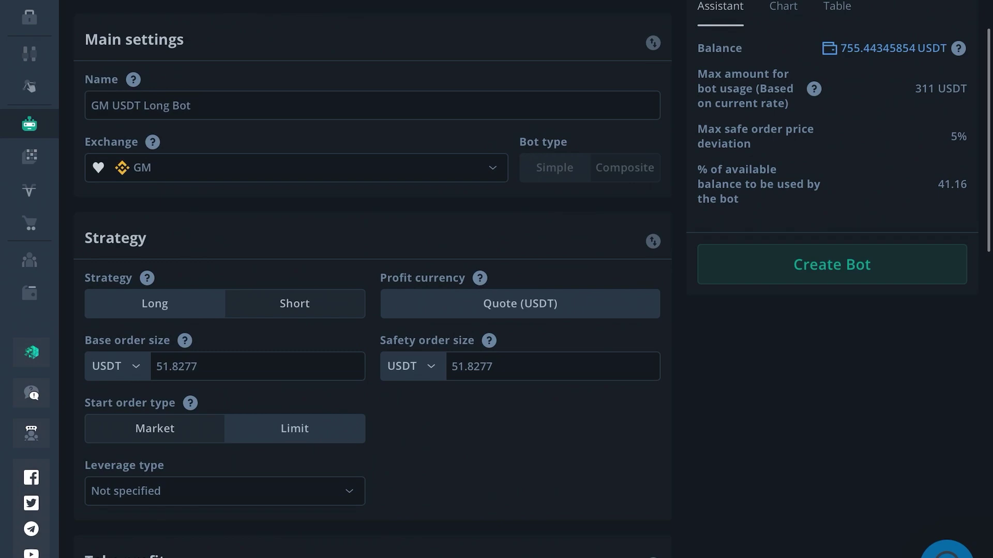
Insert /DOGE after USDT in the bot name.
click(112, 105)
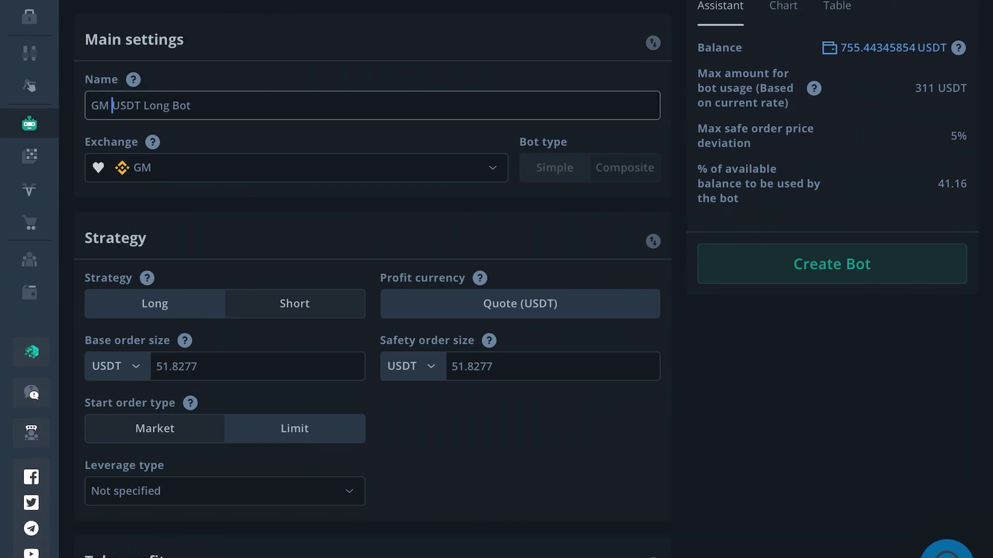
key(Right)
key(Right)
key(Right)
key(Right)
text(/DOGE)
key(End)
Set both base order and safety order sizes to 10 USDT.
scroll(372, 279, down, 4)
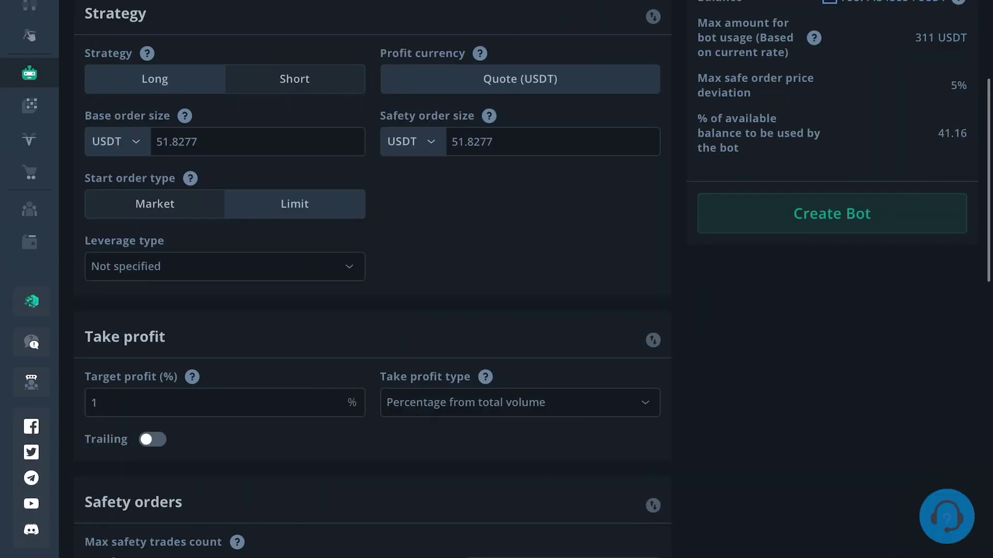
click(198, 142)
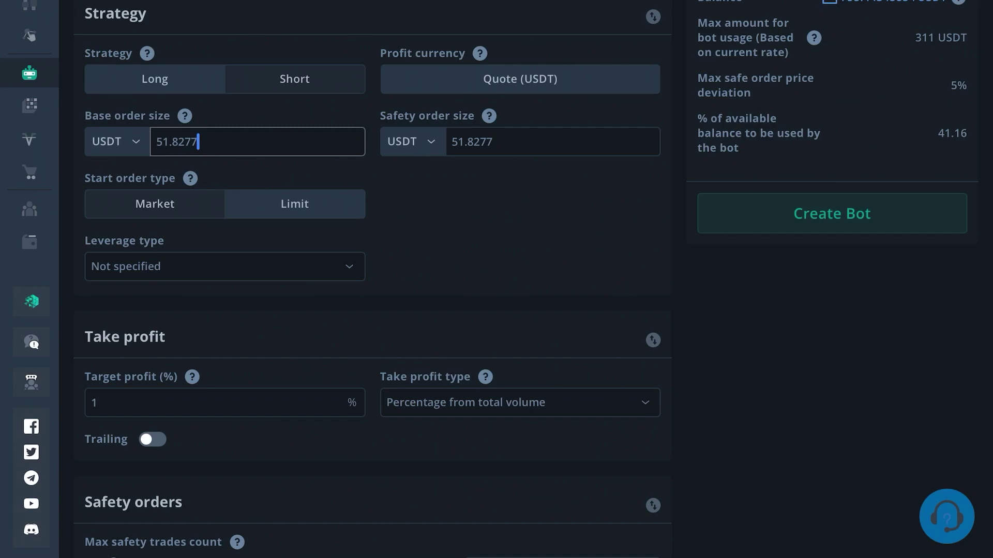
click(494, 142)
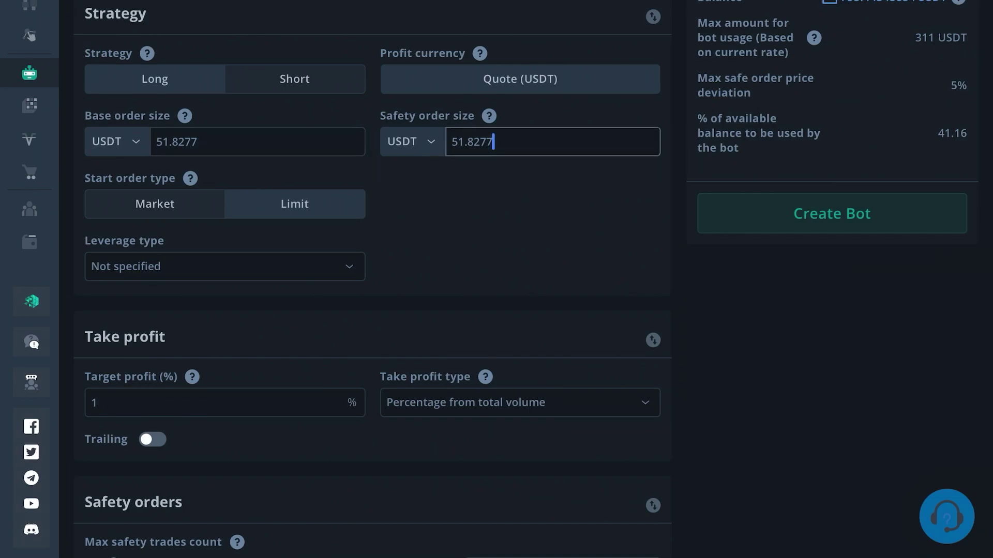
key(BackSpace)
key(BackSpace)
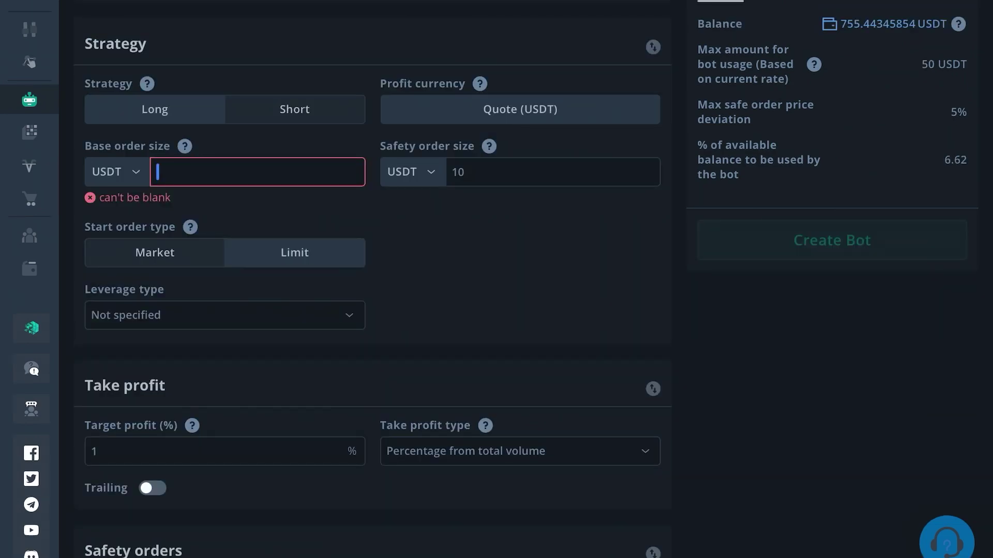
text(10)
key(Tab)
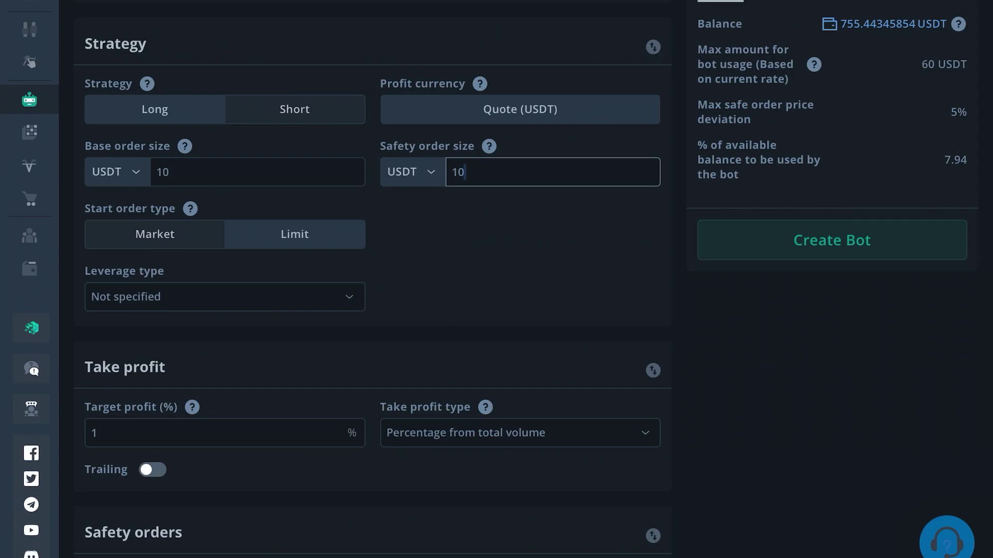
Set the safety order volume scale to 1.15 after briefly trying 2, giving 78 USDT max usage.
scroll(372, 279, down, 10)
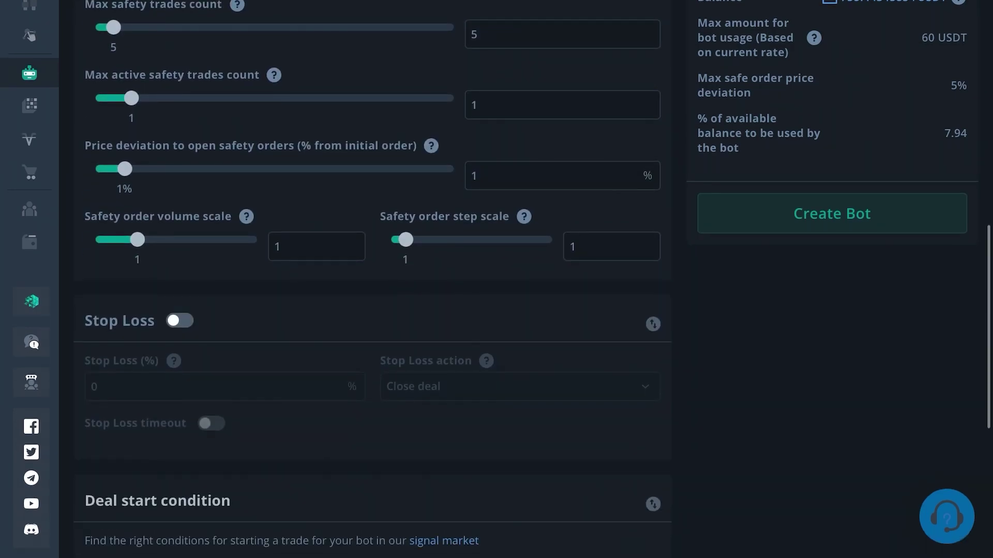
scroll(372, 280, up, 2)
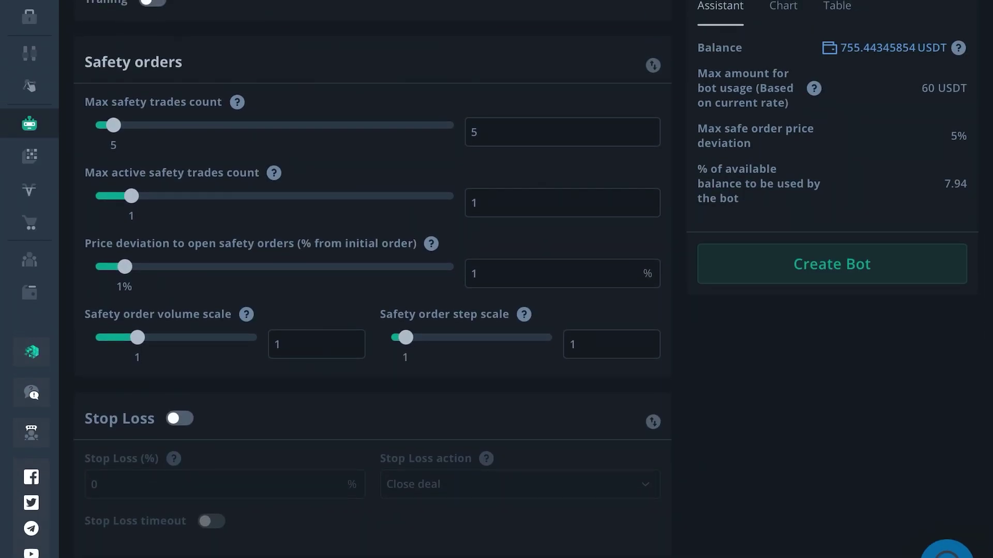
click(289, 345)
text(1)
key(BackSpace)
text(.1)
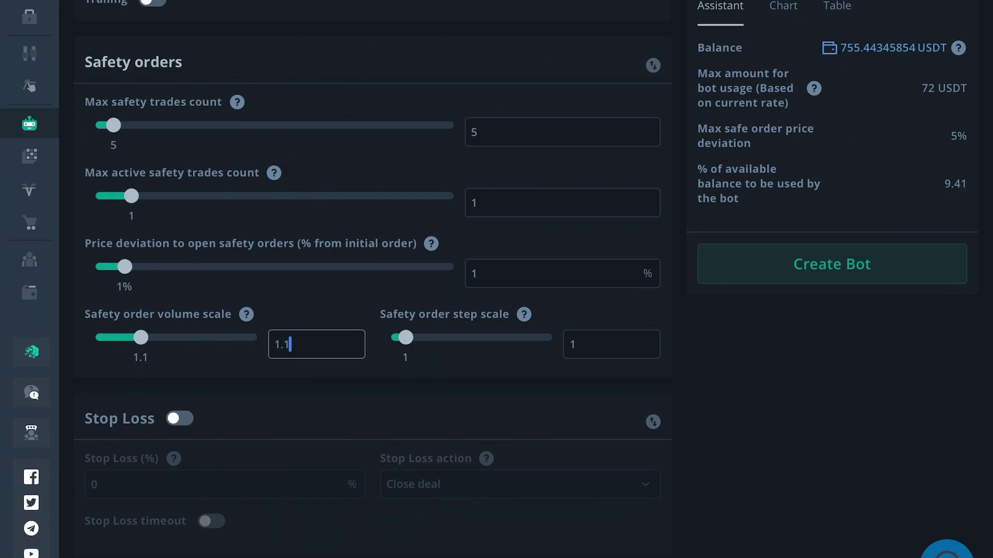
text(5)
key(BackSpace)
key(BackSpace)
text(2)
key(BackSpace)
key(BackSpace)
key(BackSpace)
text(2)
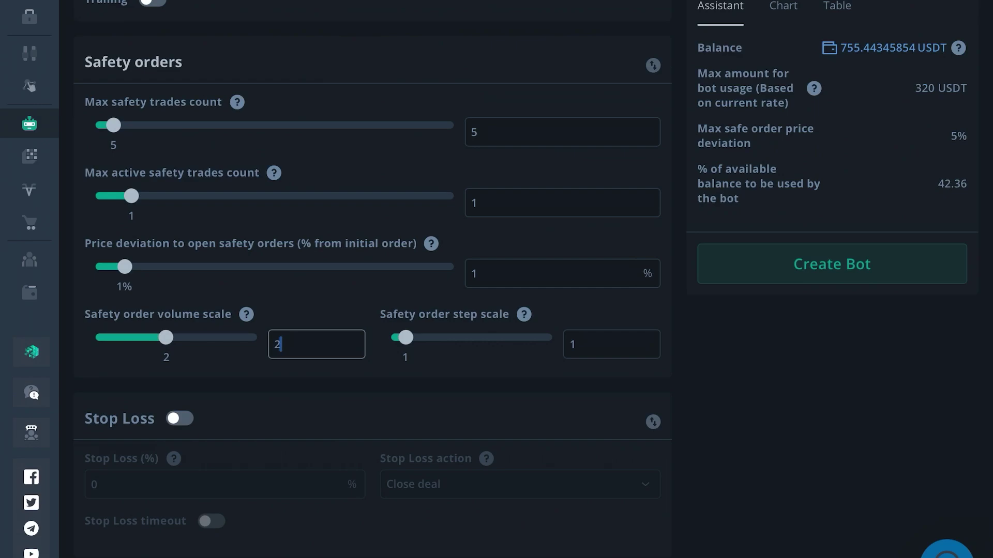
key(BackSpace)
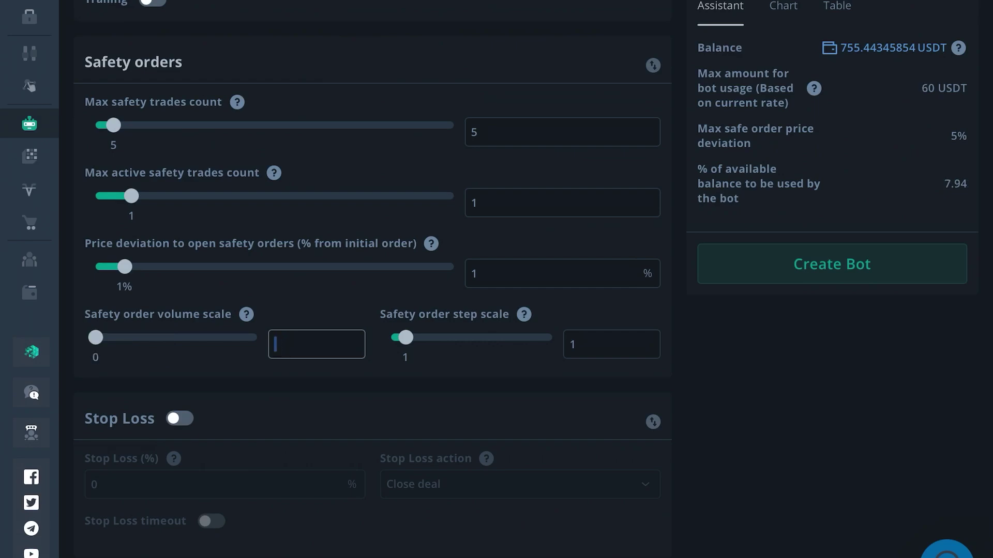
text(1.15)
scroll(372, 280, up, 4)
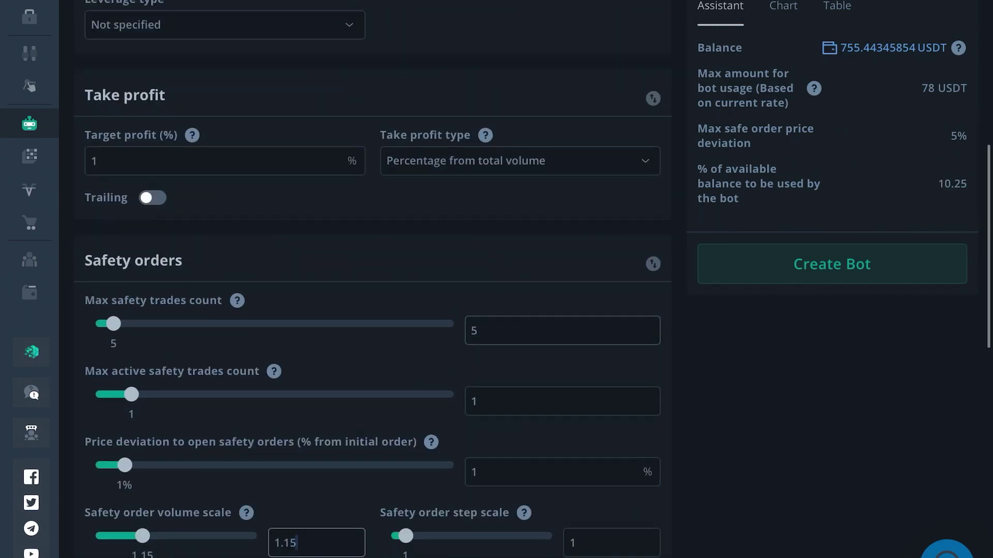
scroll(372, 279, down, 2)
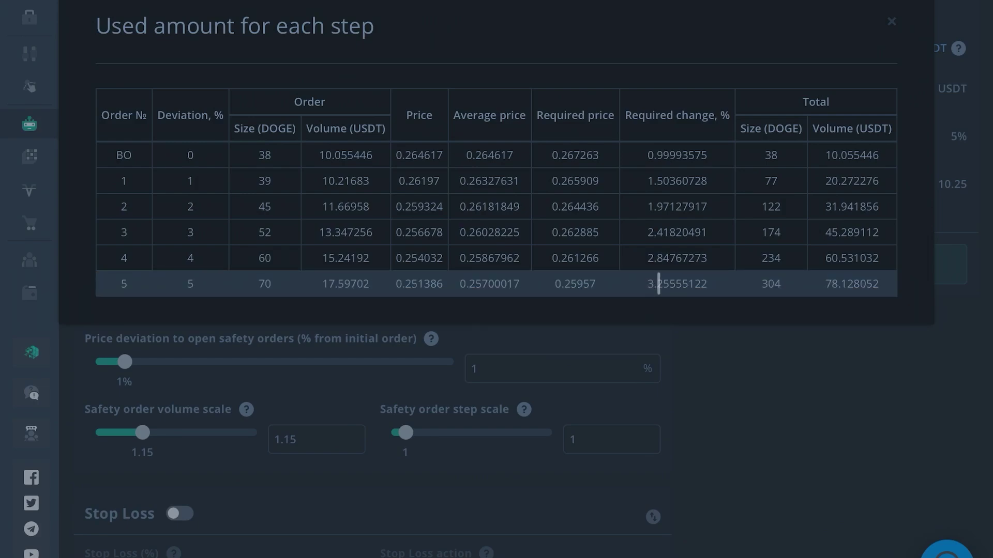
Close the table and review per-step used amounts with a volume scale of 1.
click(890, 25)
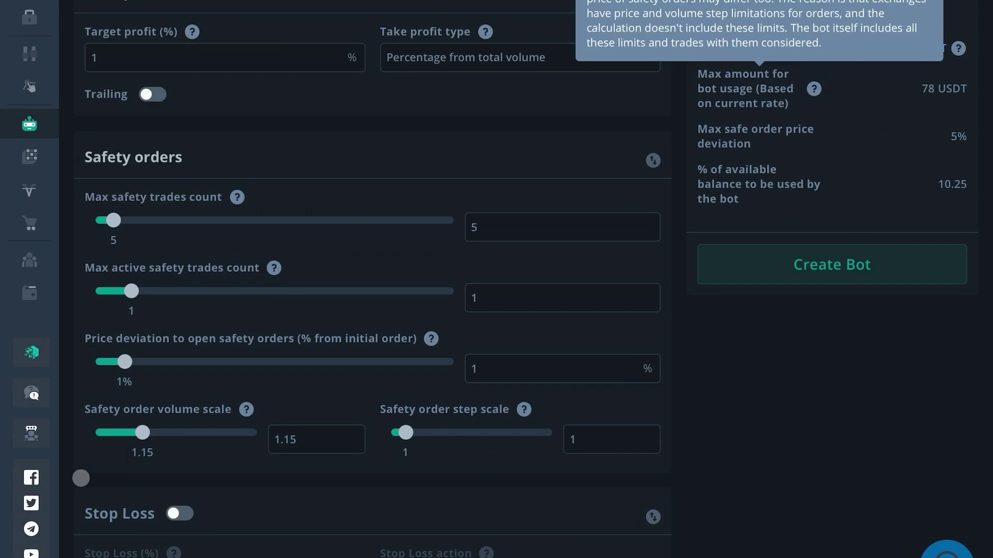
click(327, 440)
key(BackSpace)
key(BackSpace)
key(BackSpace)
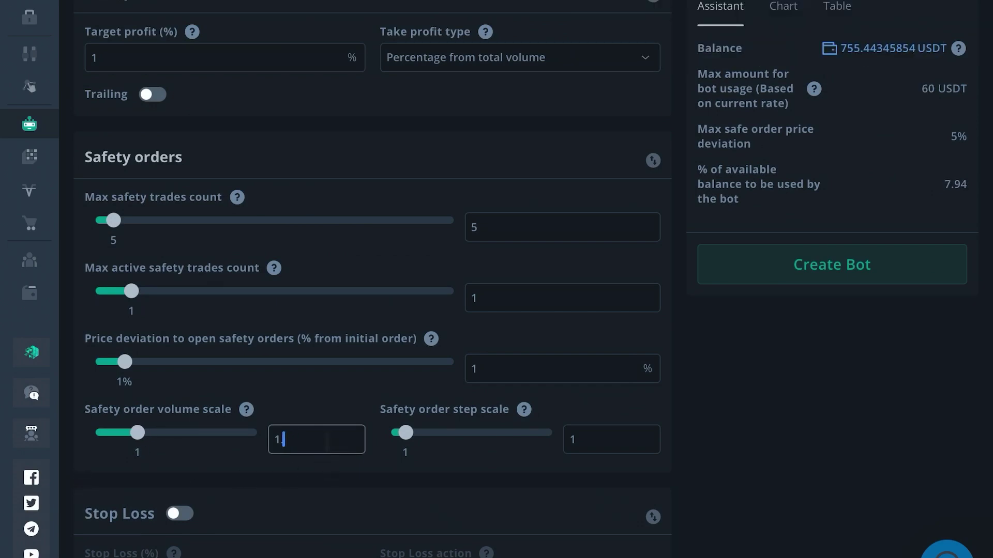
text(.)
click(848, 9)
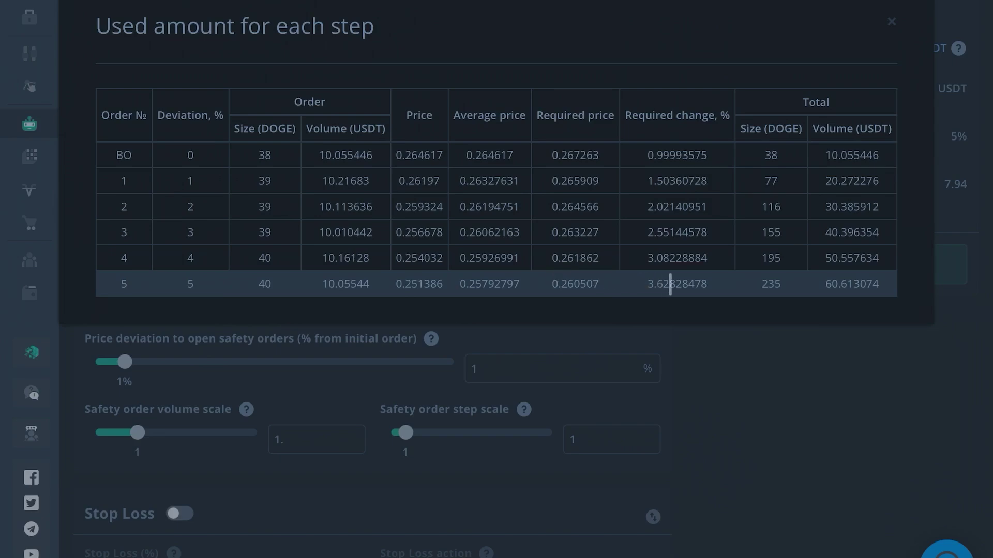
Review per-step used amounts with a volume scale of 2, then clear that value.
click(891, 22)
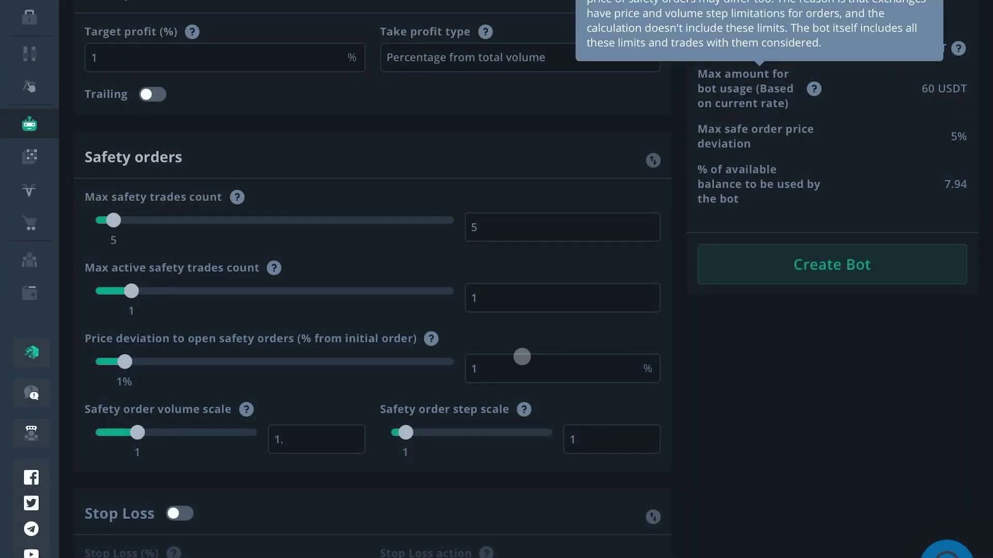
click(308, 437)
key(BackSpace)
key(BackSpace)
text(2)
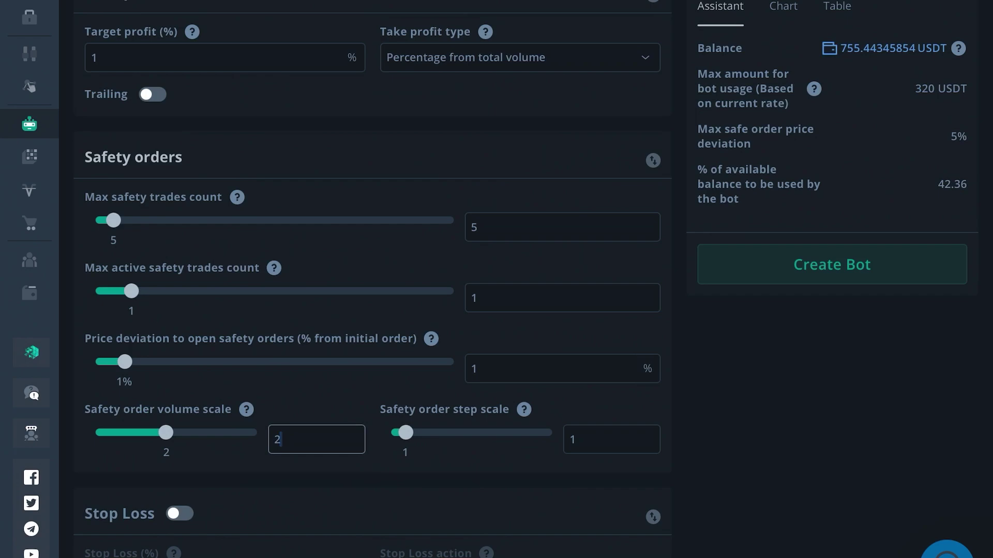
click(848, 9)
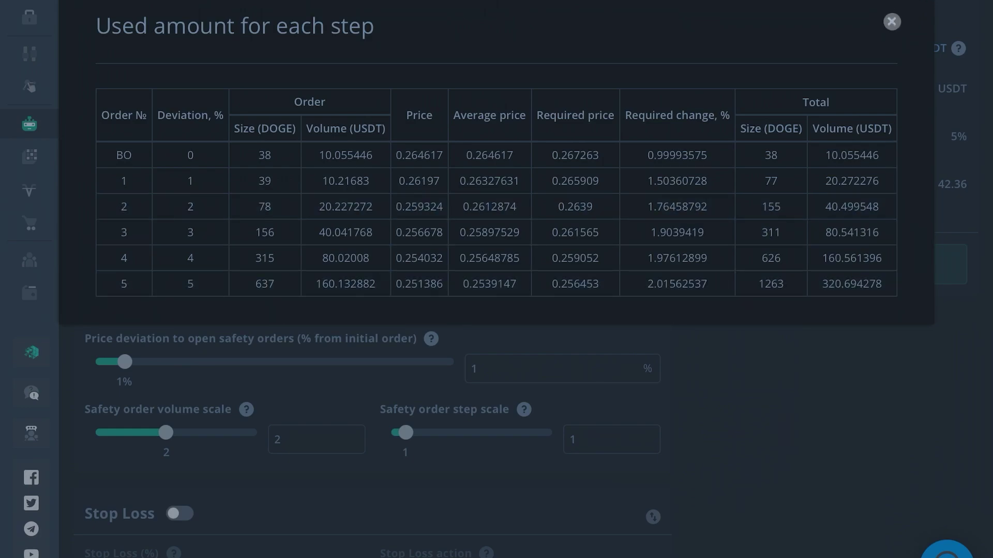
click(891, 22)
double_click(326, 439)
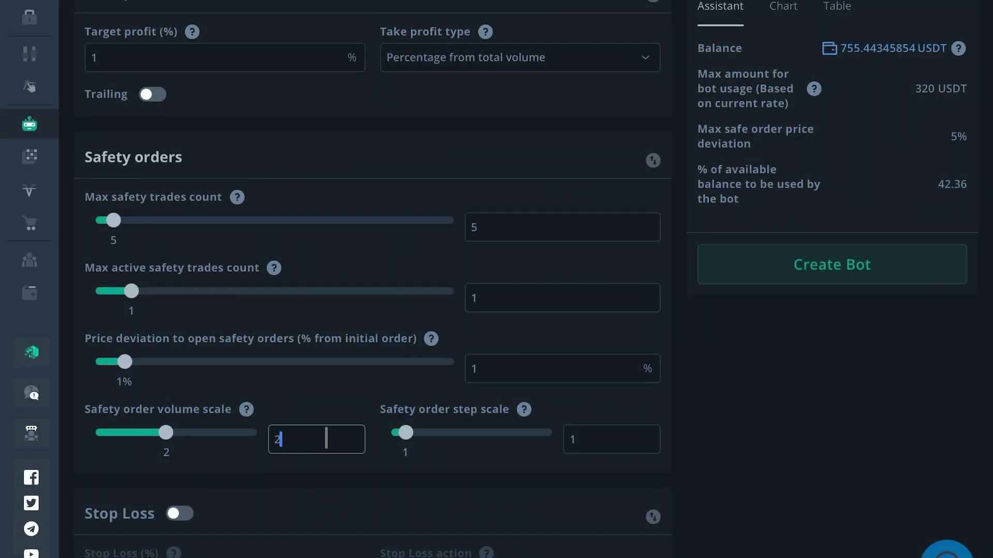
key(BackSpace)
Restore the safety order volume scale to 1.15.
text(1.15)
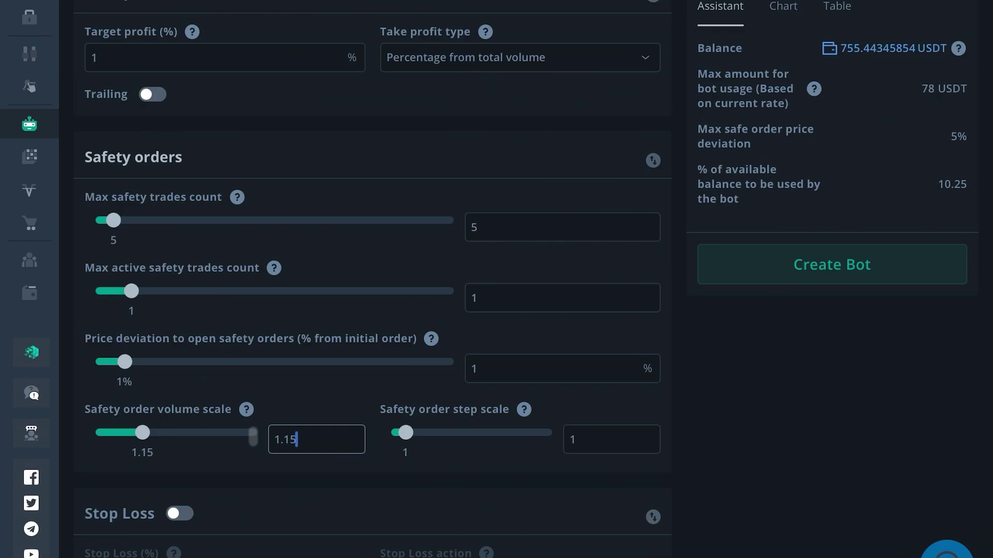
scroll(342, 424, up, 5)
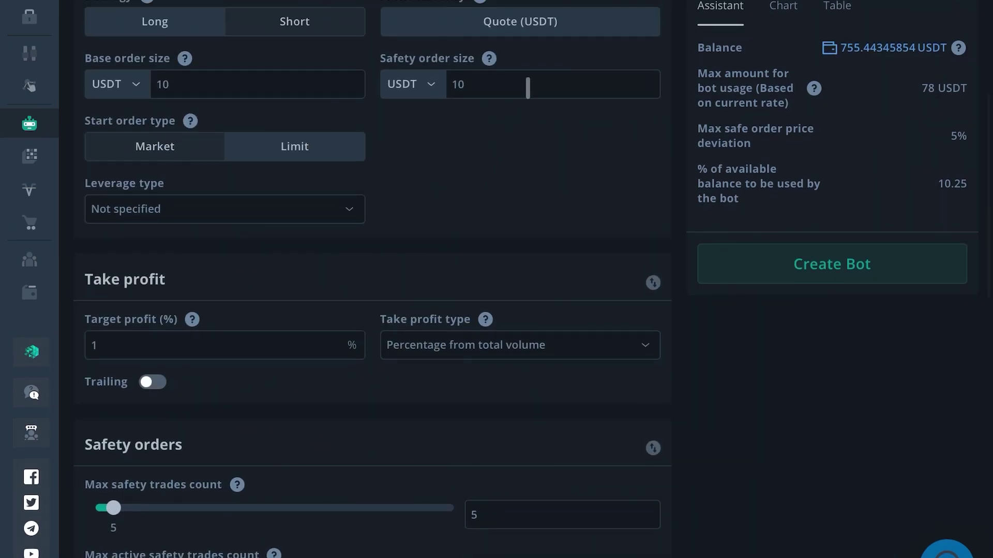
click(528, 87)
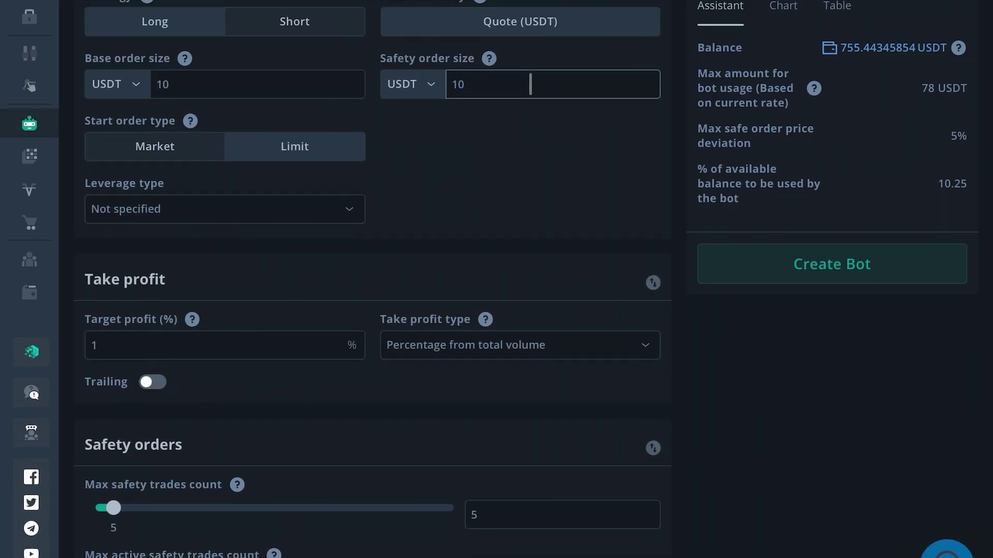
Compute 10 × 1.15 = 11.5 in Calculator.
click(646, 456)
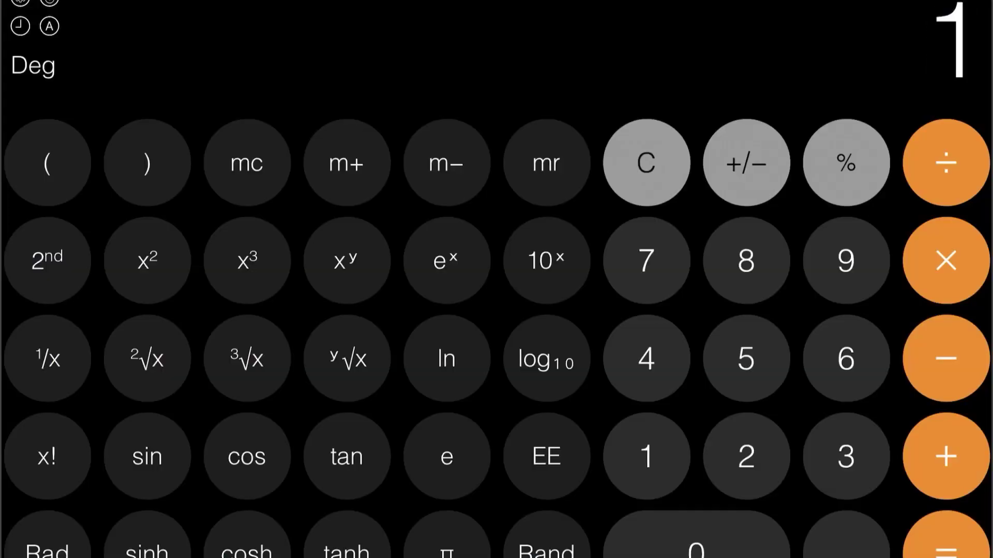
click(696, 538)
click(946, 260)
click(646, 456)
click(846, 541)
click(647, 456)
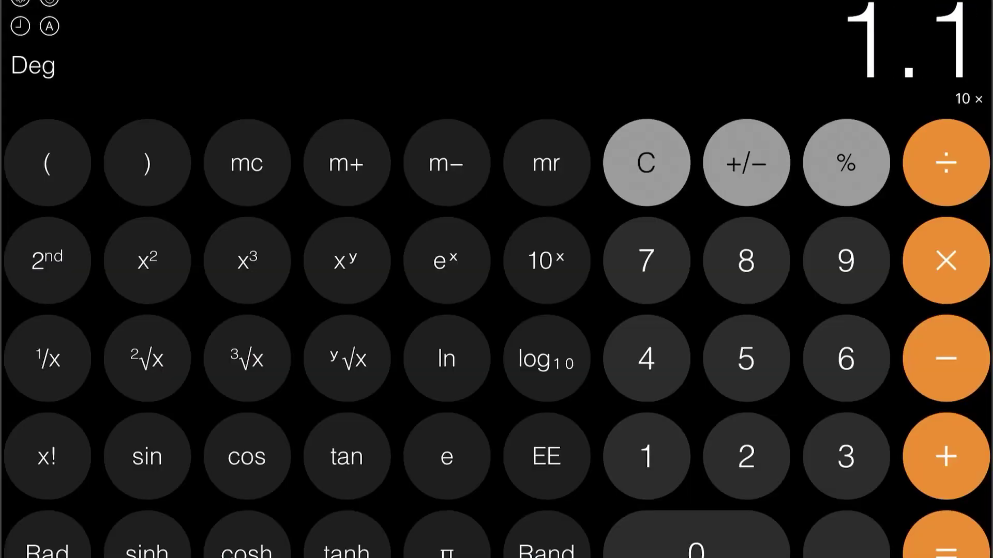
click(746, 358)
click(945, 540)
Back in 3Commas, set the safety order size to 11.5 USDT.
drag(497, 555, 497, 310)
click(803, 351)
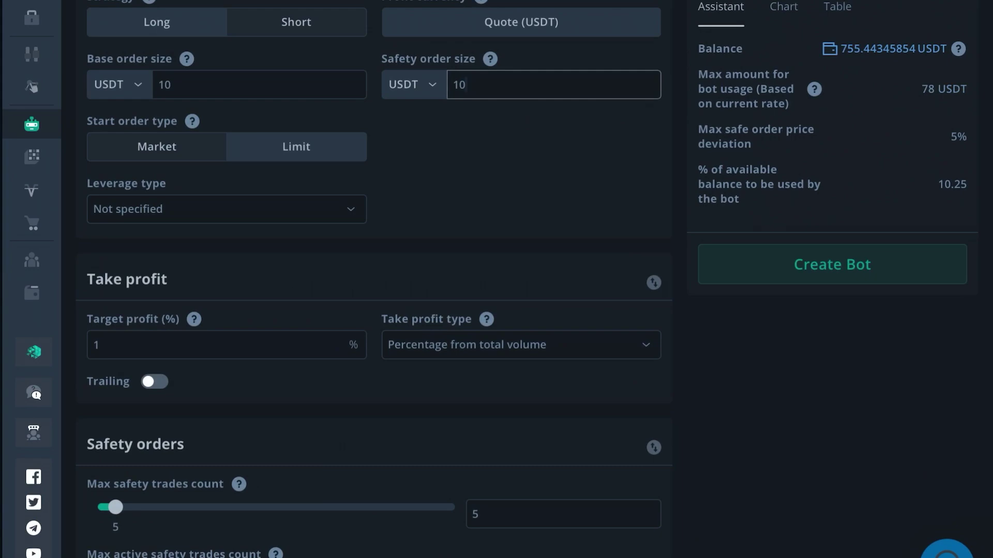
key(BackSpace)
key(BackSpace)
text(11.5)
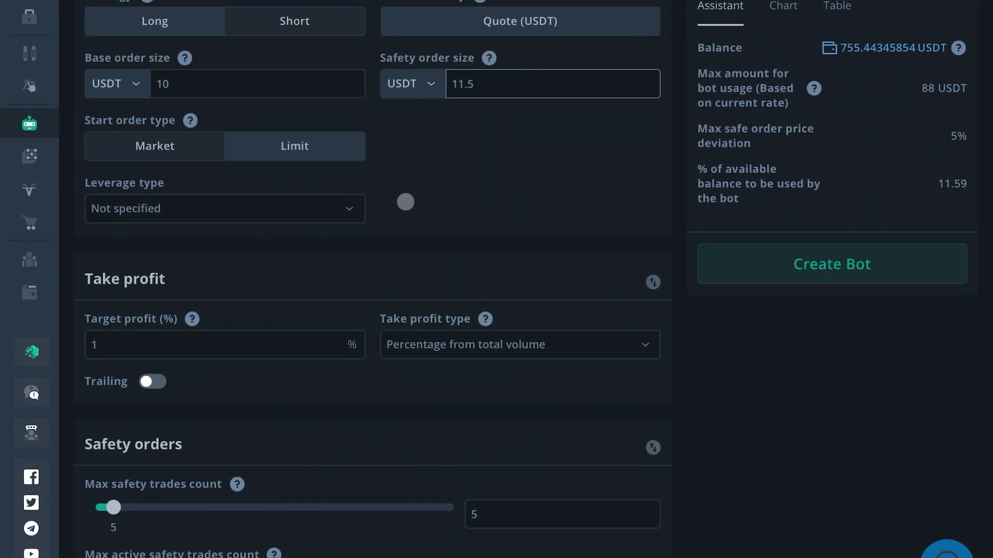
Use a Market start order and the Cross leverage type.
scroll(406, 206, down, 1)
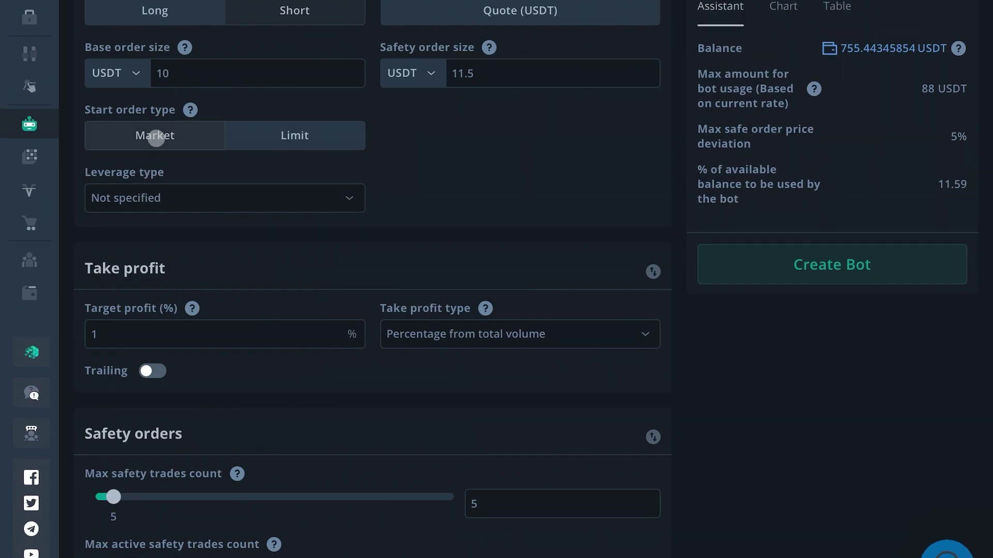
click(155, 137)
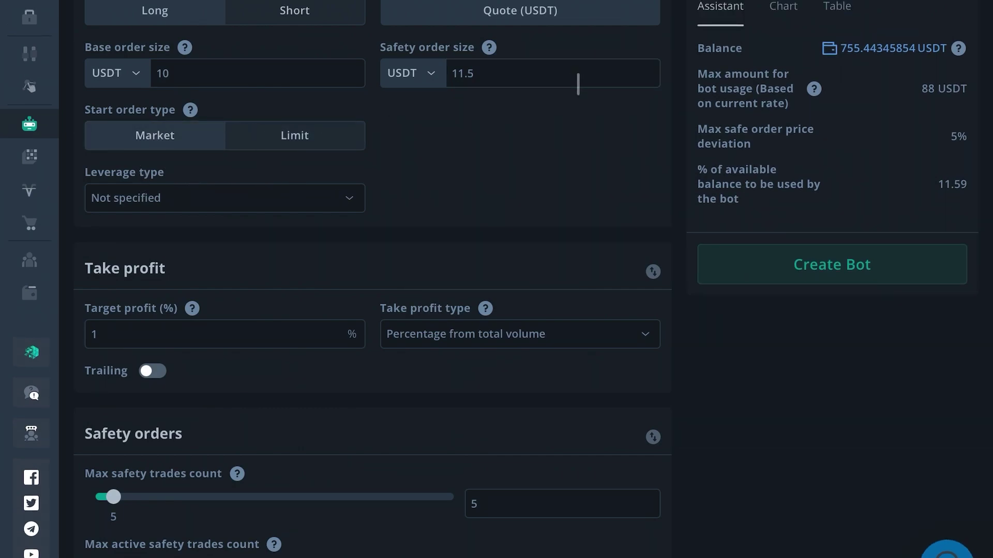
click(337, 199)
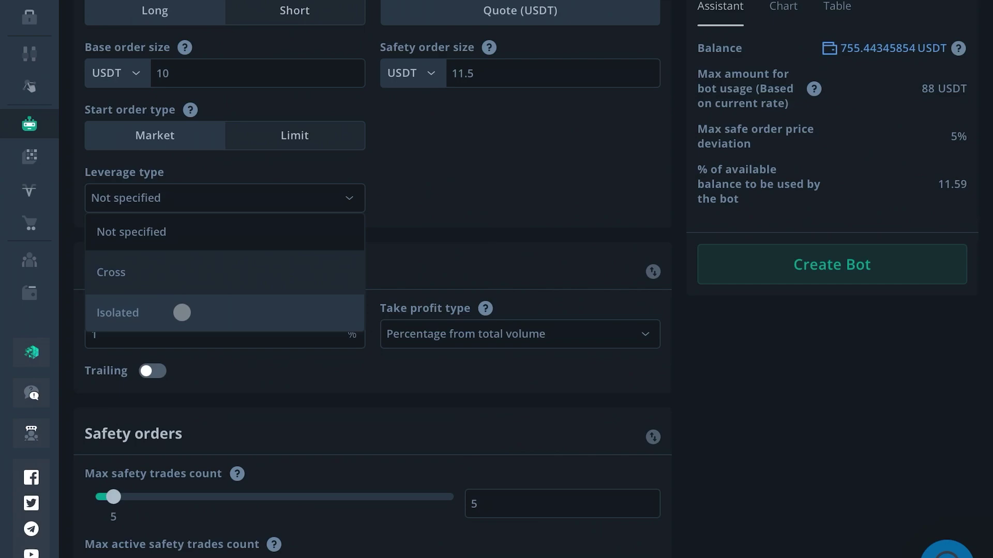
click(187, 279)
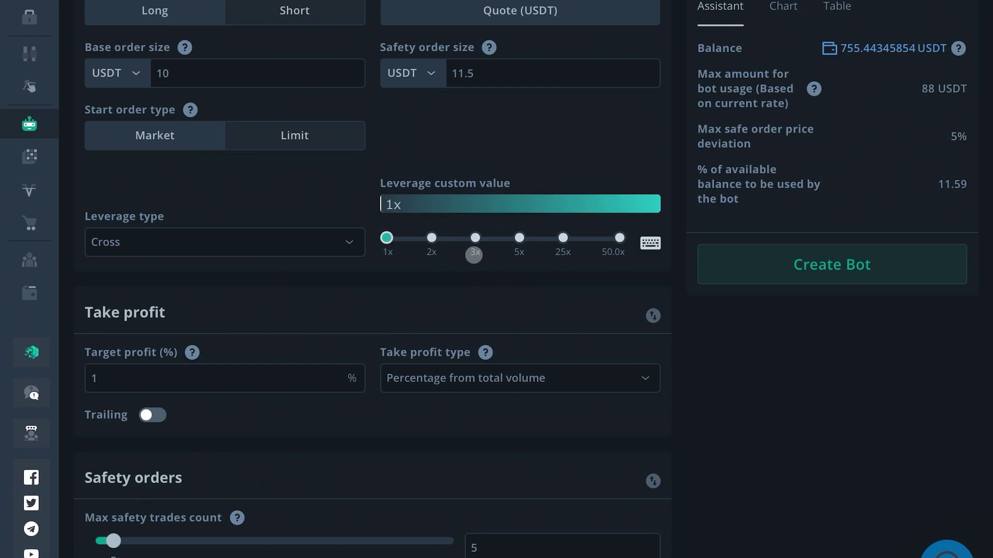
Set leverage to 10x and note it uses 1.16% of the balance.
click(522, 210)
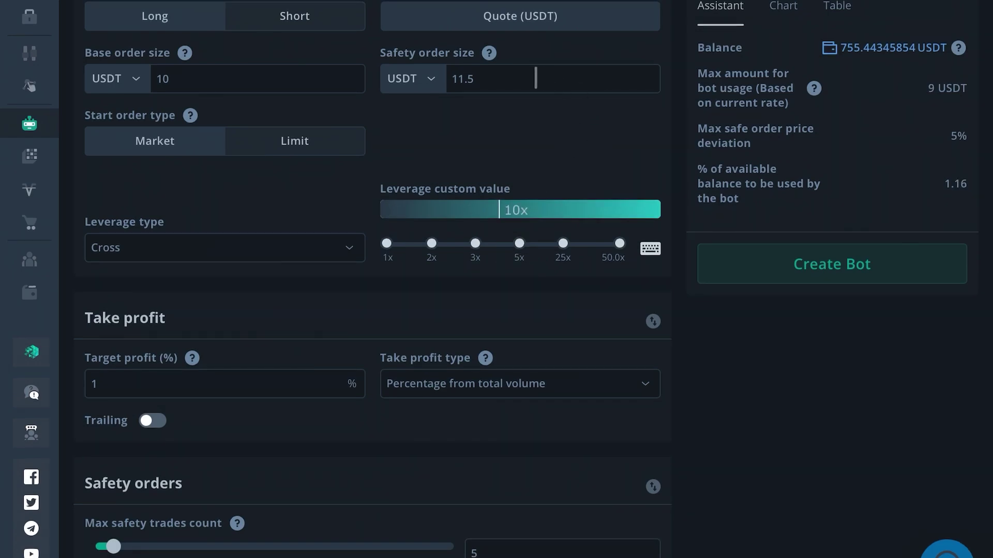
drag(698, 166, 837, 201)
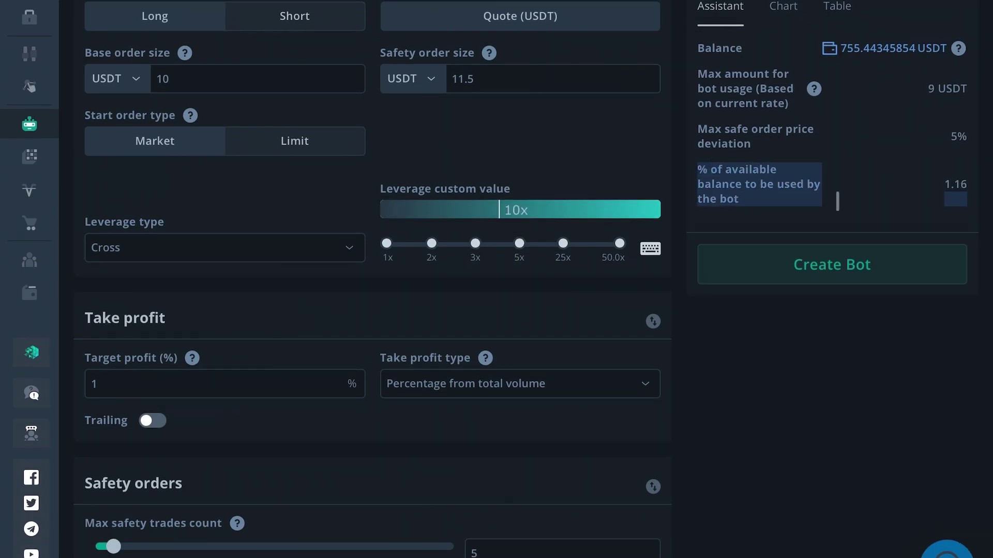
click(950, 182)
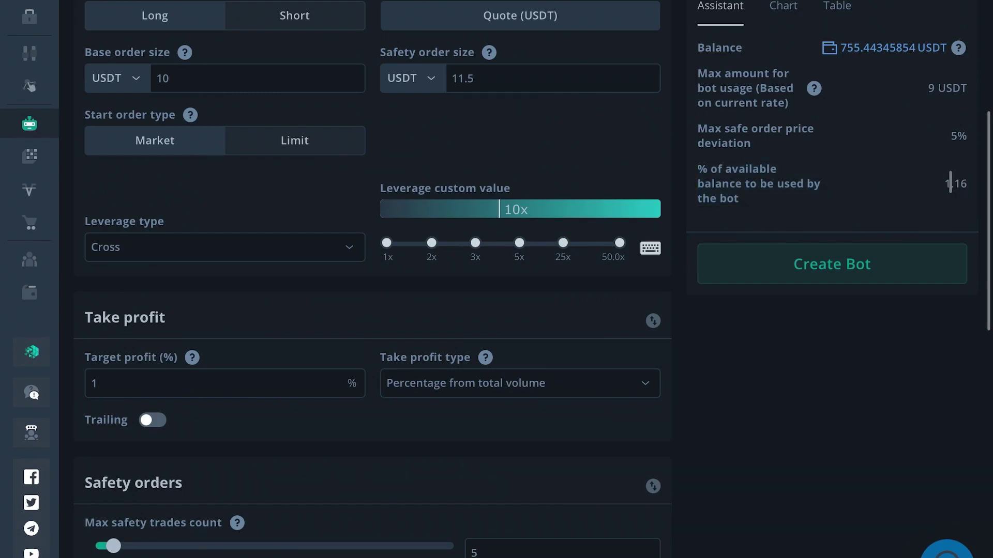
drag(944, 182, 972, 183)
click(856, 175)
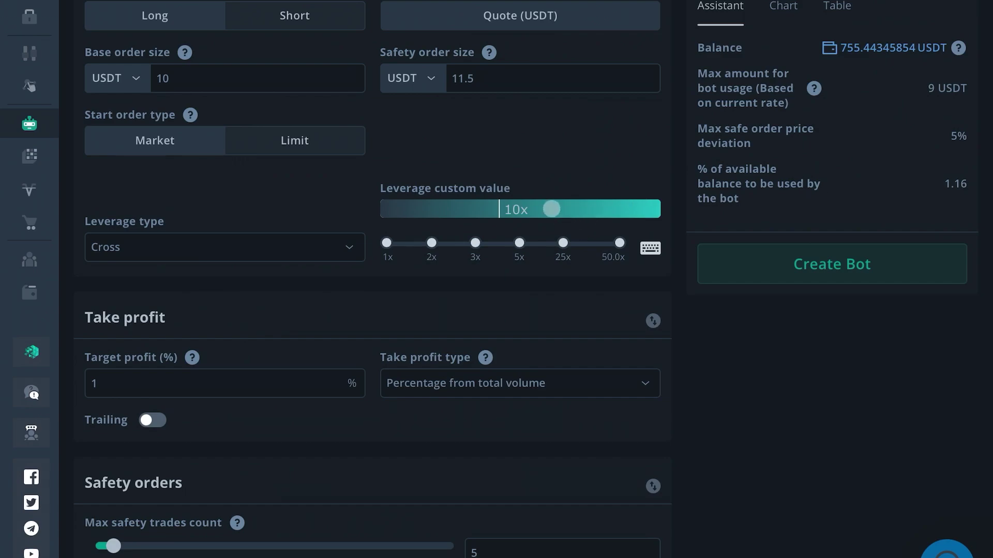
Try leverage at 25x, 50x and 20x, then bring it back to 10x.
drag(551, 208, 595, 208)
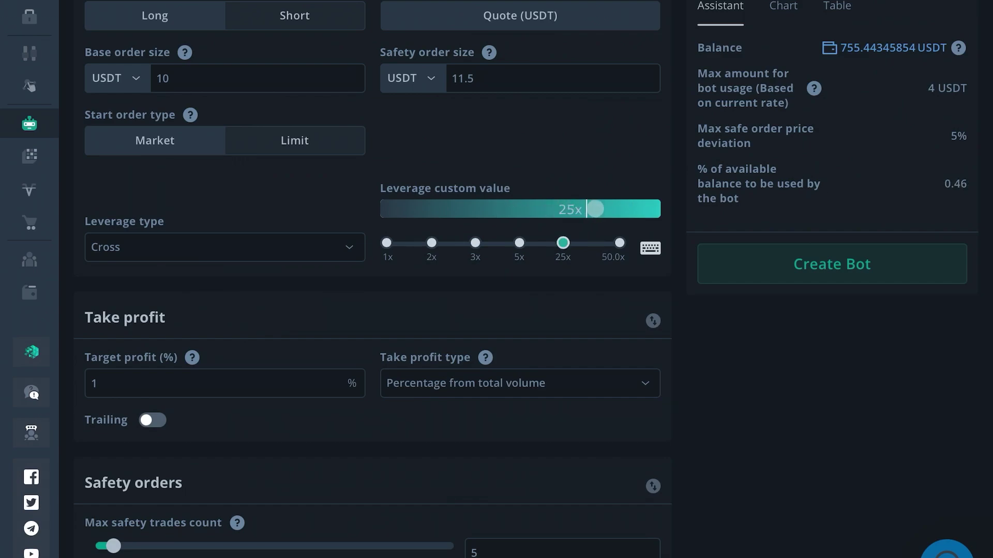
click(620, 242)
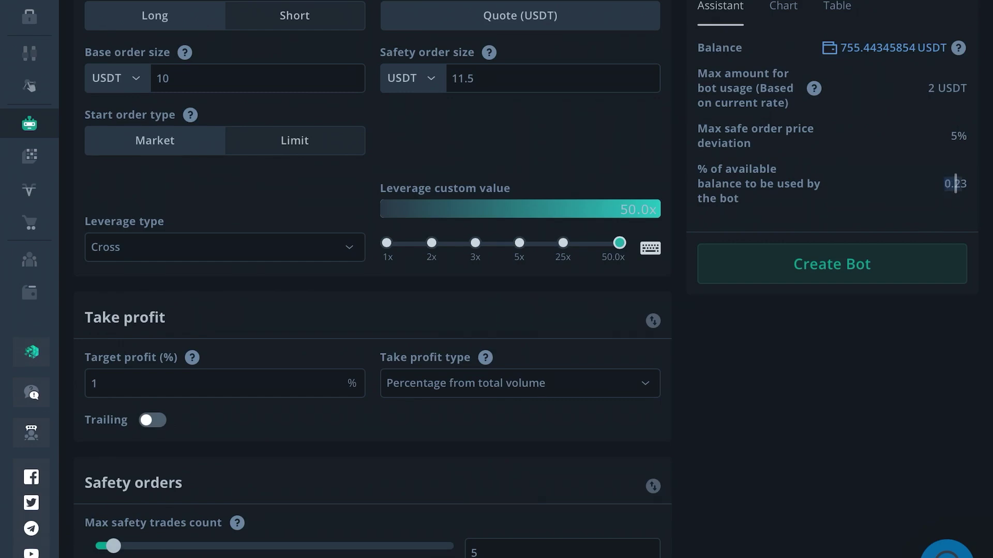
click(537, 214)
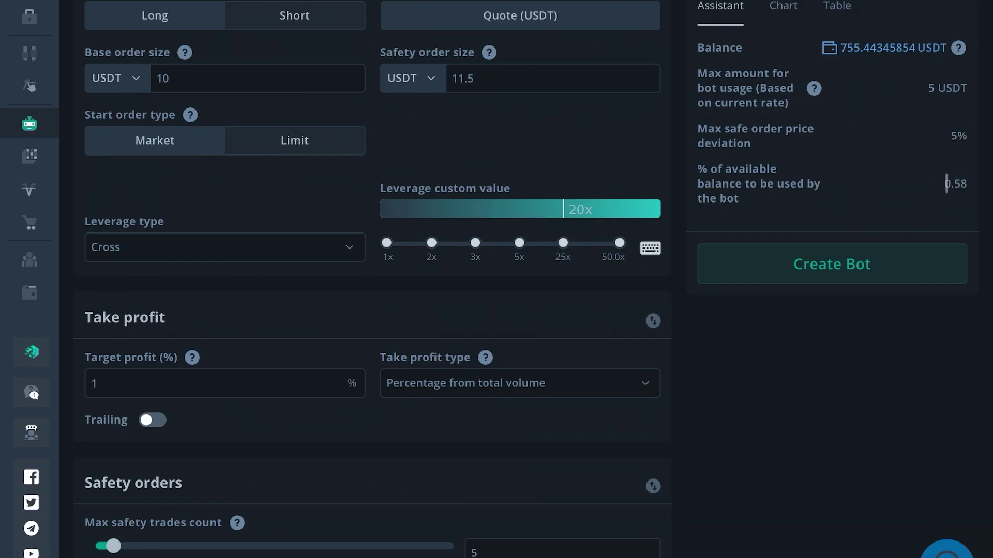
drag(947, 184, 967, 185)
drag(509, 210, 499, 210)
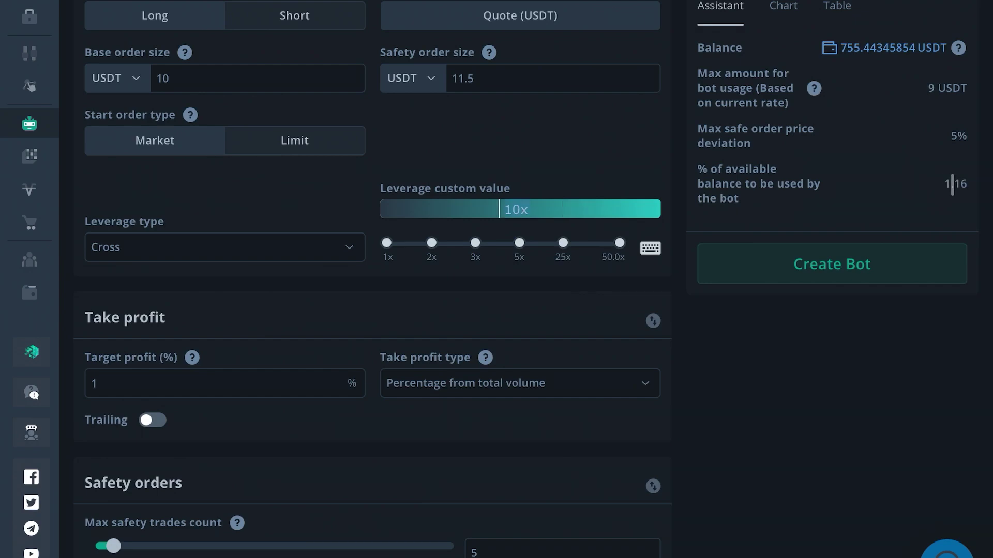
scroll(285, 278, down, 1)
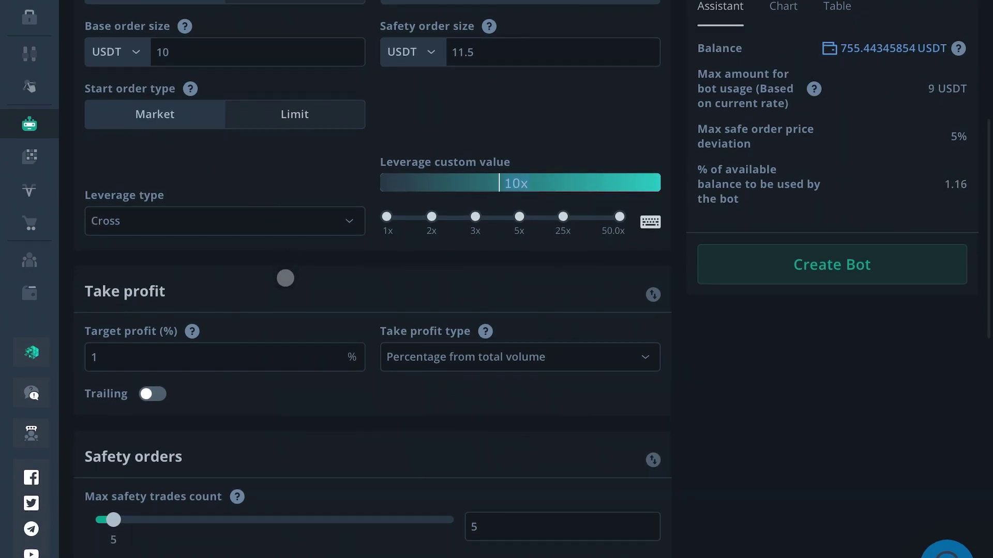
Set leverage to 50x, target profit 0.05%, and trailing take profit at 0.01% deviation.
click(620, 218)
scroll(306, 271, down, 3)
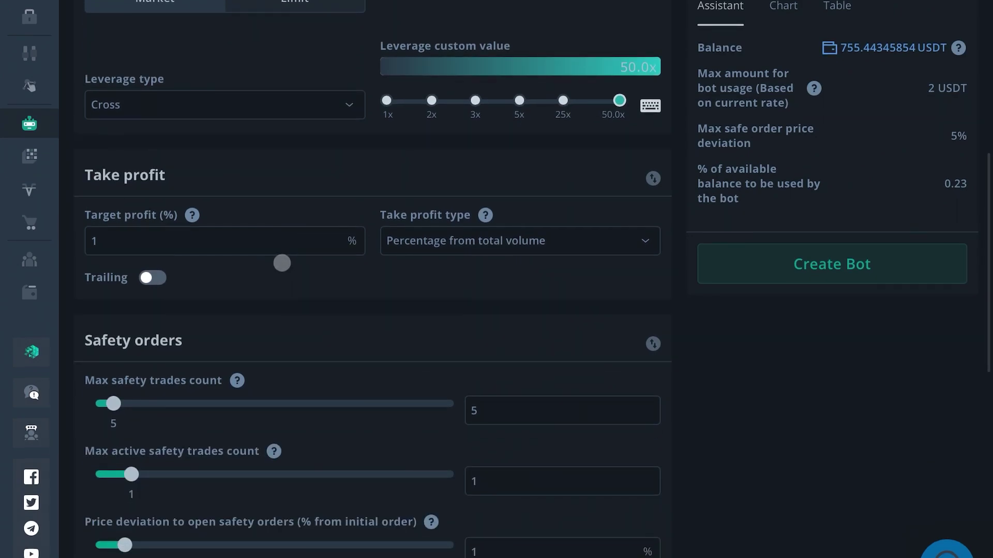
scroll(282, 263, down, 2)
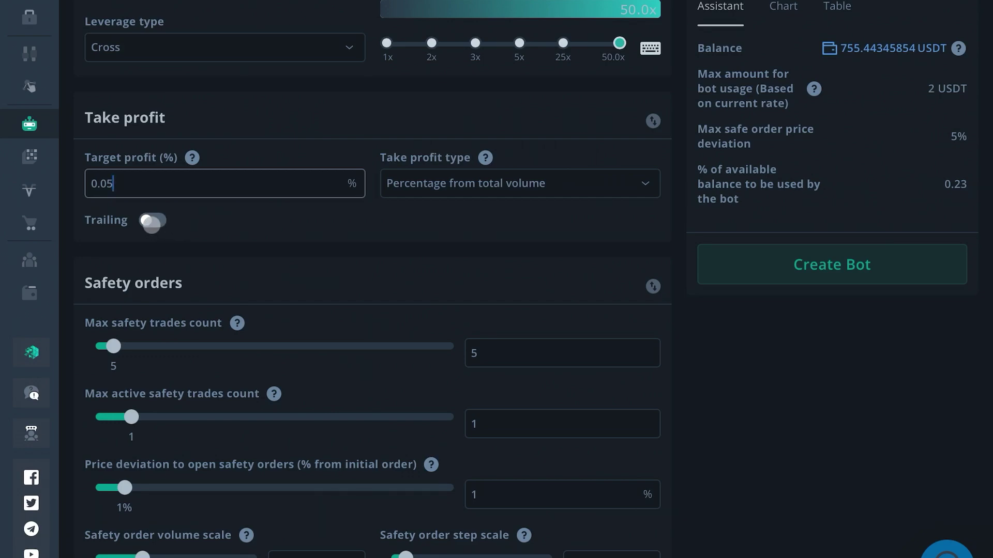
click(151, 221)
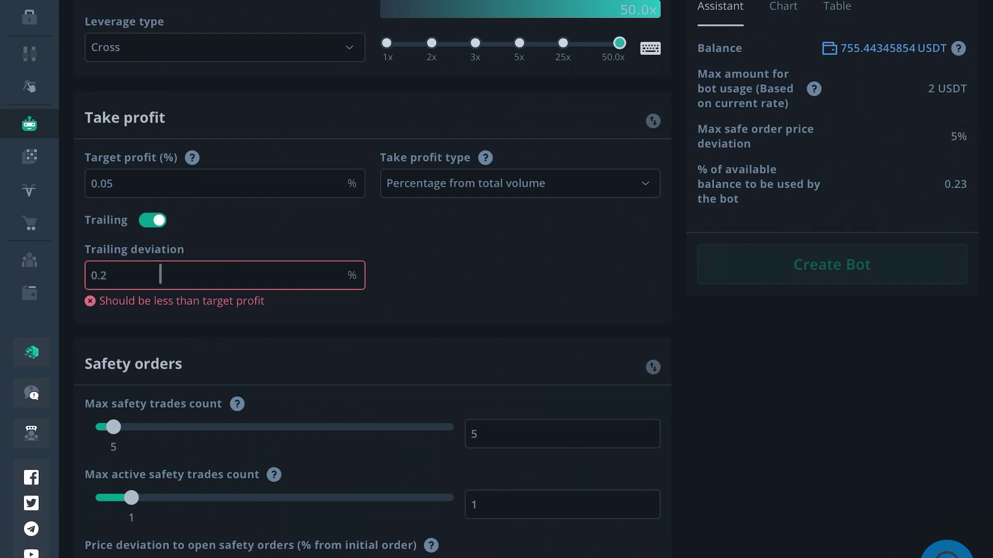
key(BackSpace)
text(01)
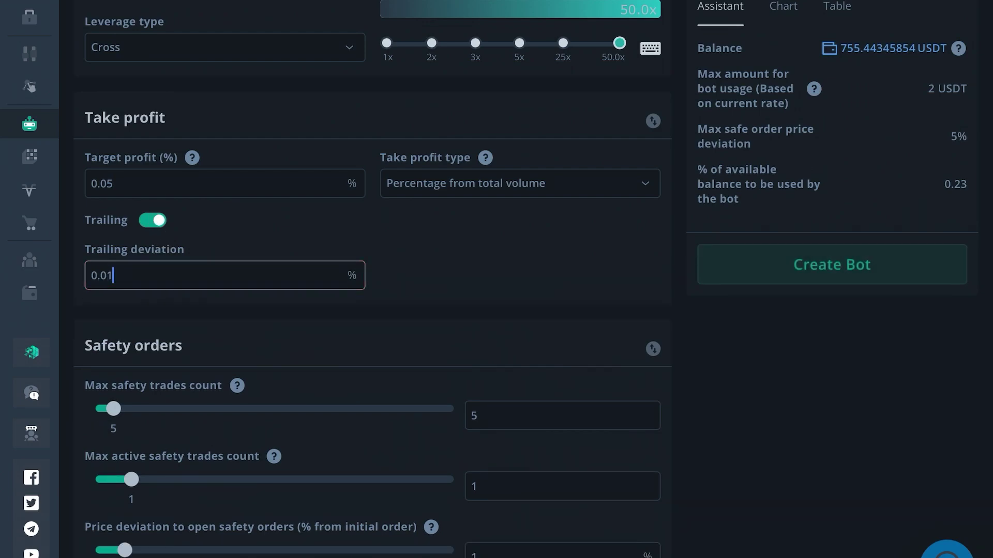
scroll(464, 250, down, 1)
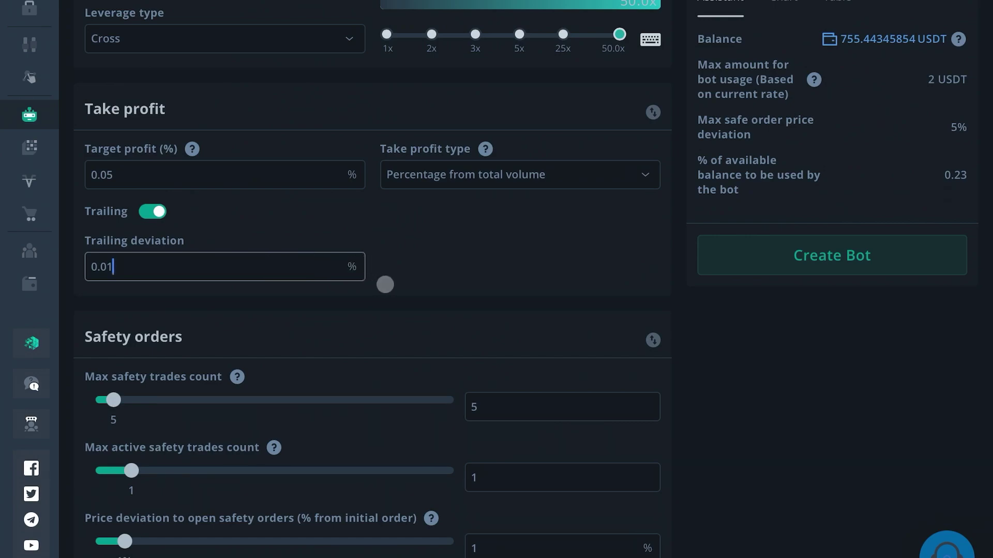
Set max safety trades count to 10 with 2 active safety trades at once.
scroll(386, 282, down, 3)
scroll(395, 265, down, 1)
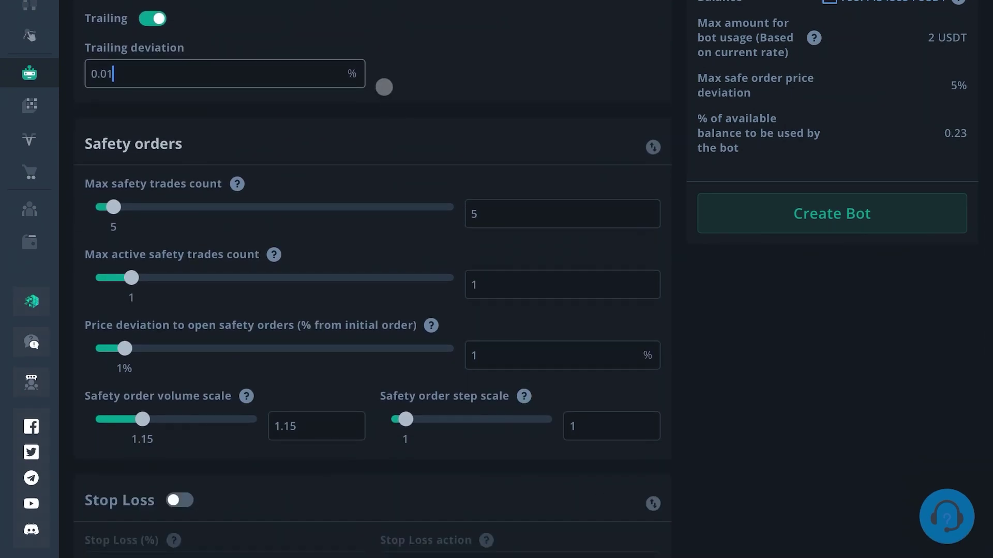
click(545, 201)
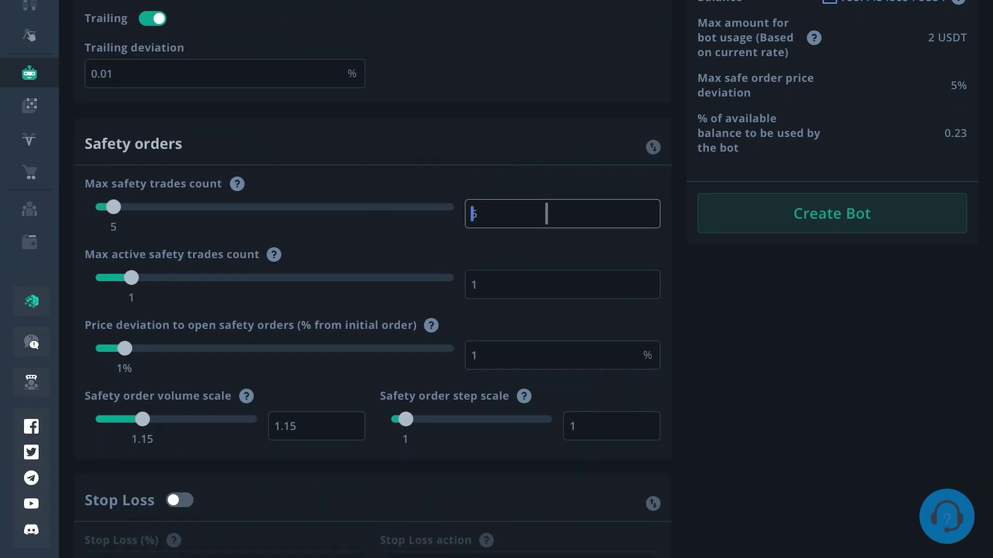
text(10)
key(Delete)
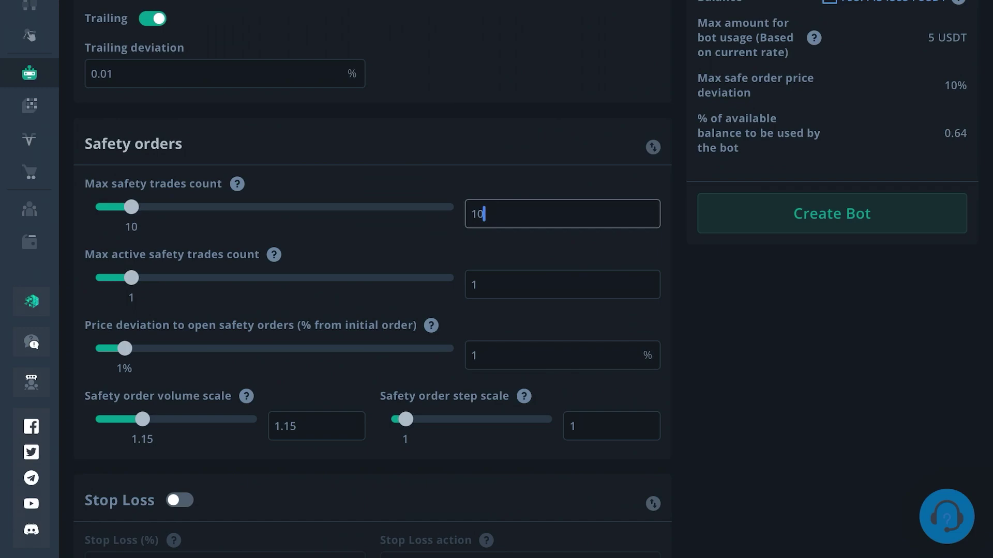
click(556, 289)
key(BackSpace)
text(2)
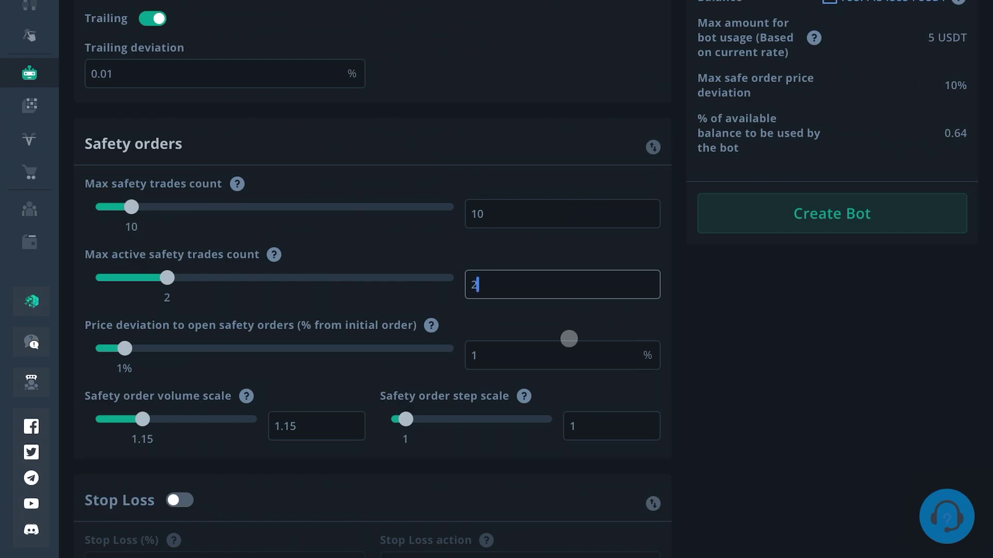
Set safety-order price deviation to 0.45% and step scale to 1.35, reaching 24.56% max deviation.
scroll(517, 336, down, 1)
click(549, 335)
key(BackSpace)
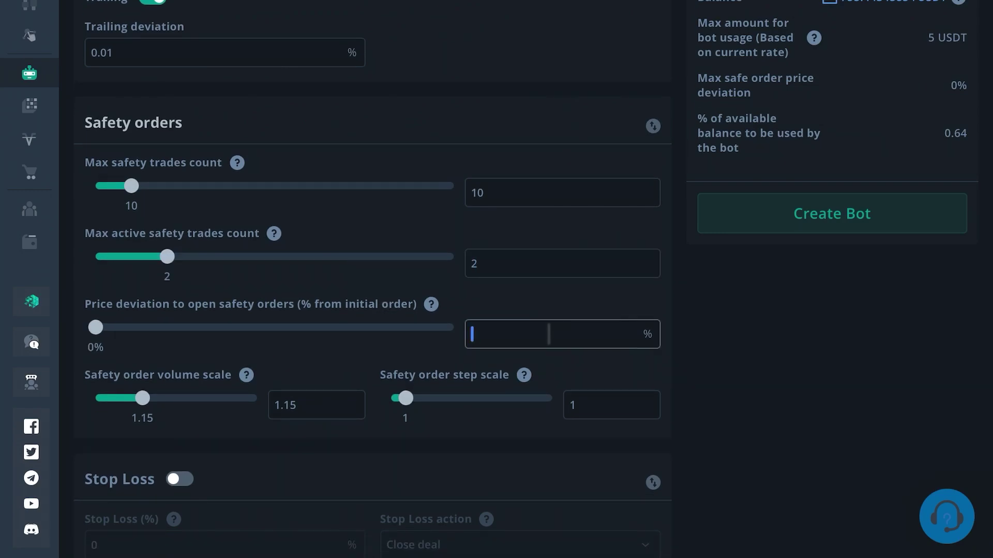
text(45)
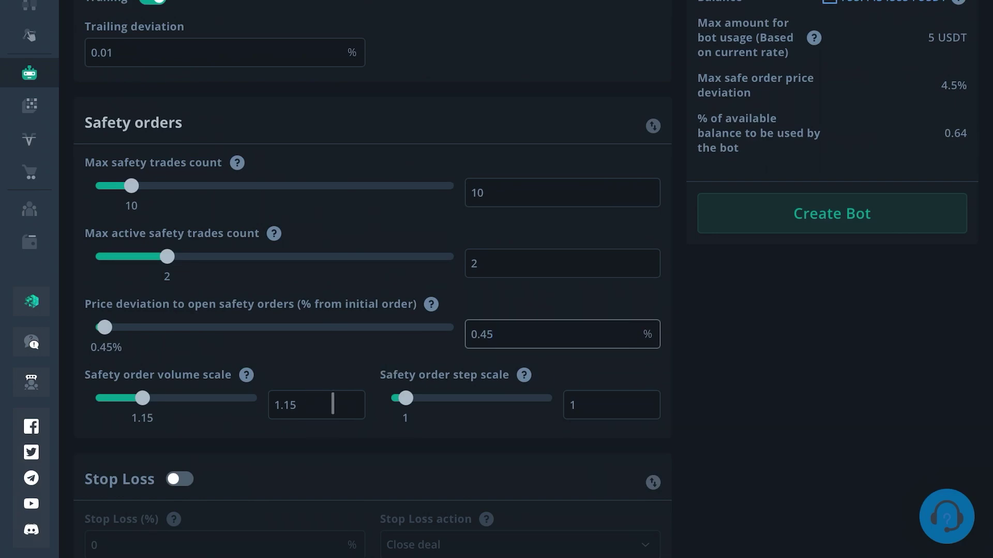
click(324, 405)
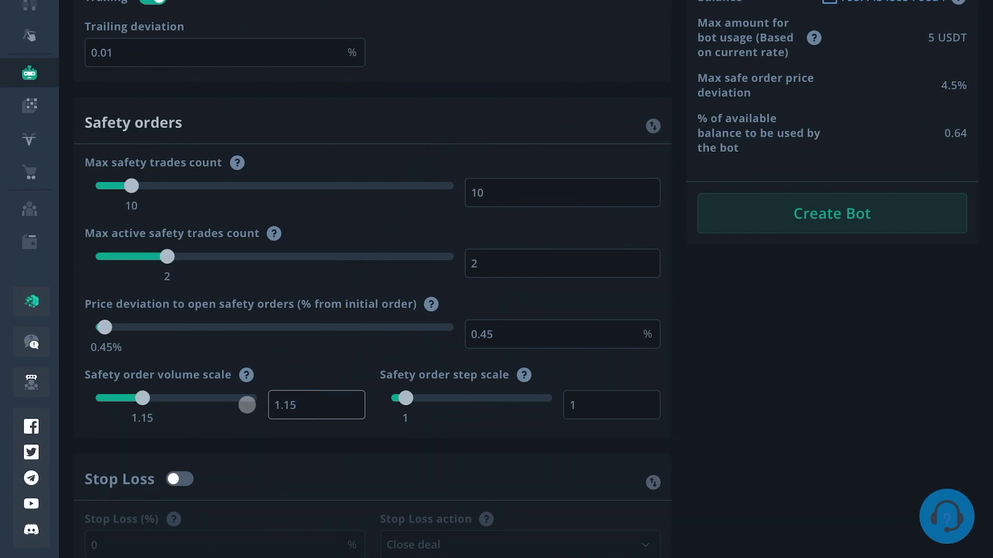
click(622, 406)
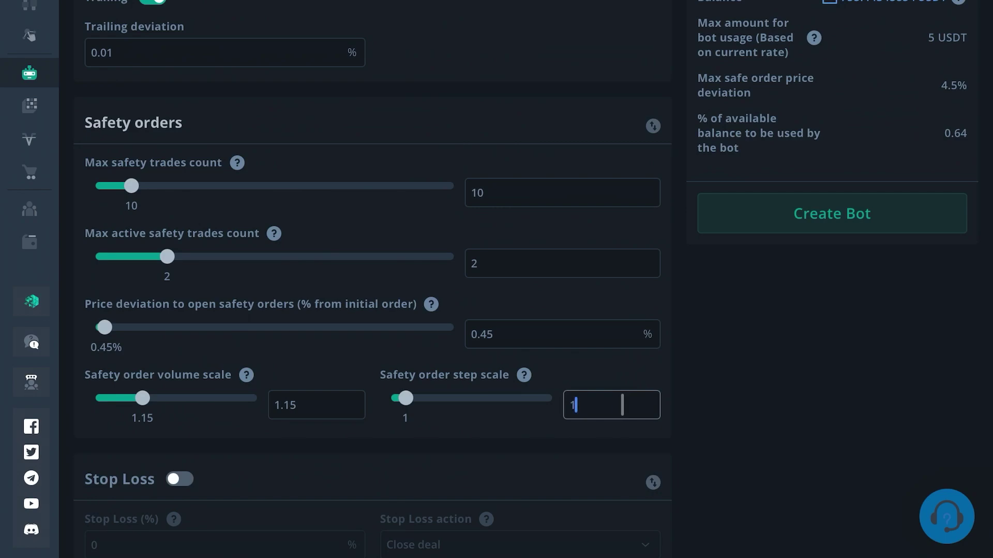
text(.35)
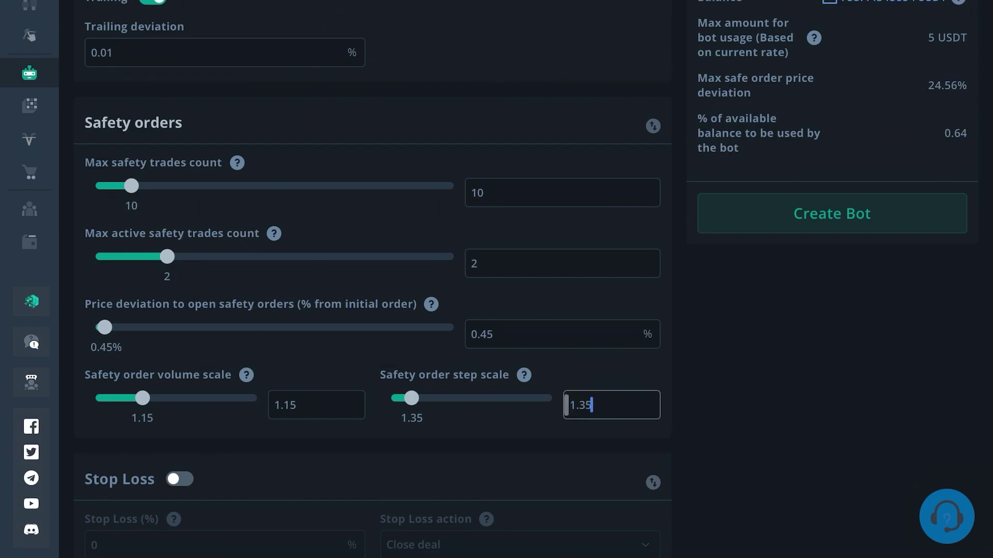
scroll(738, 38, up, 1)
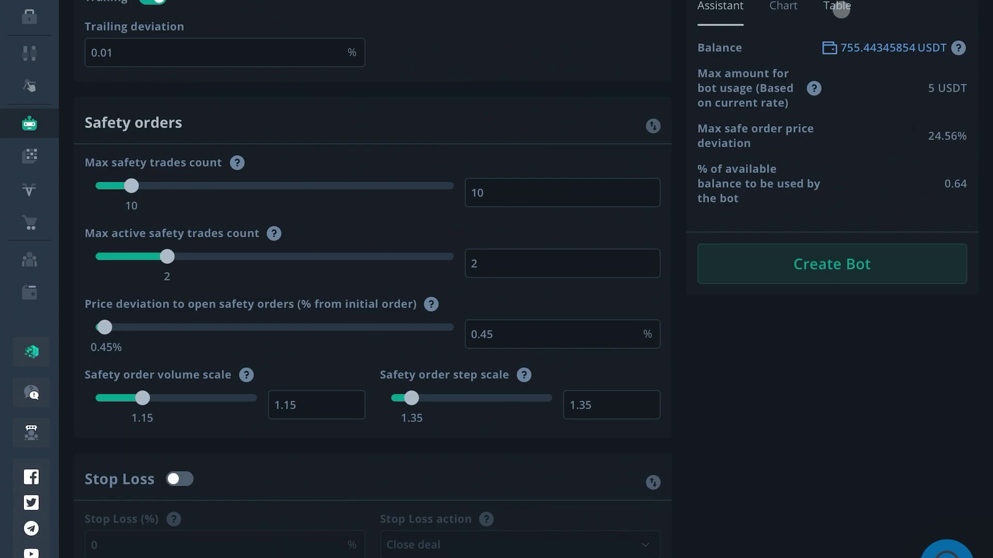
click(840, 9)
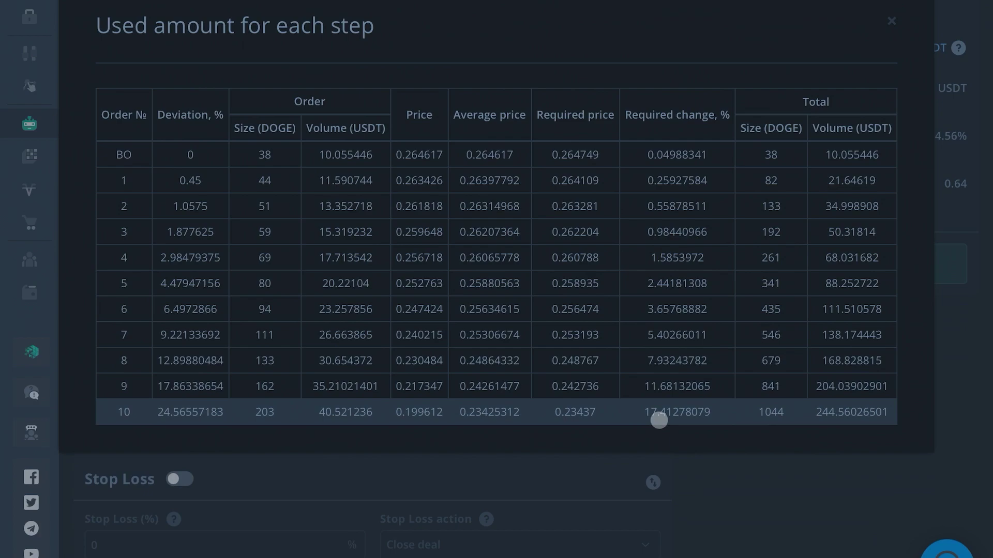
click(891, 23)
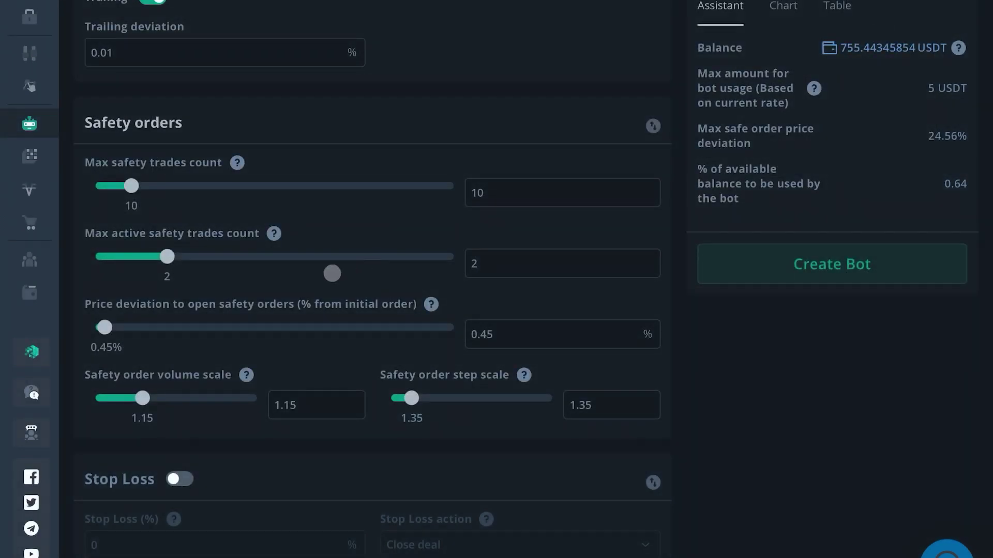
click(320, 403)
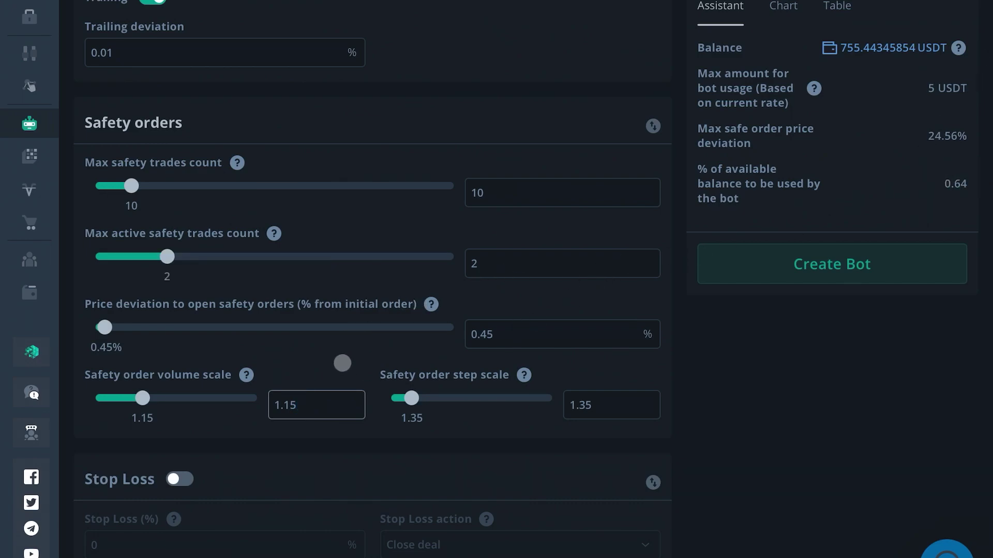
Change the safety order volume scale to 1.38.
key(BackSpace)
key(BackSpace)
text(2)
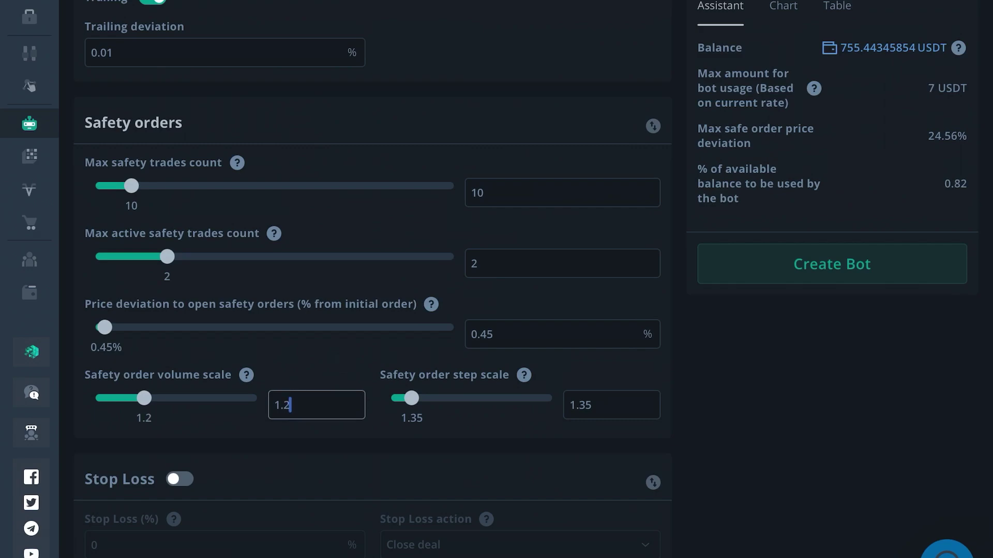
key(BackSpace)
text(38)
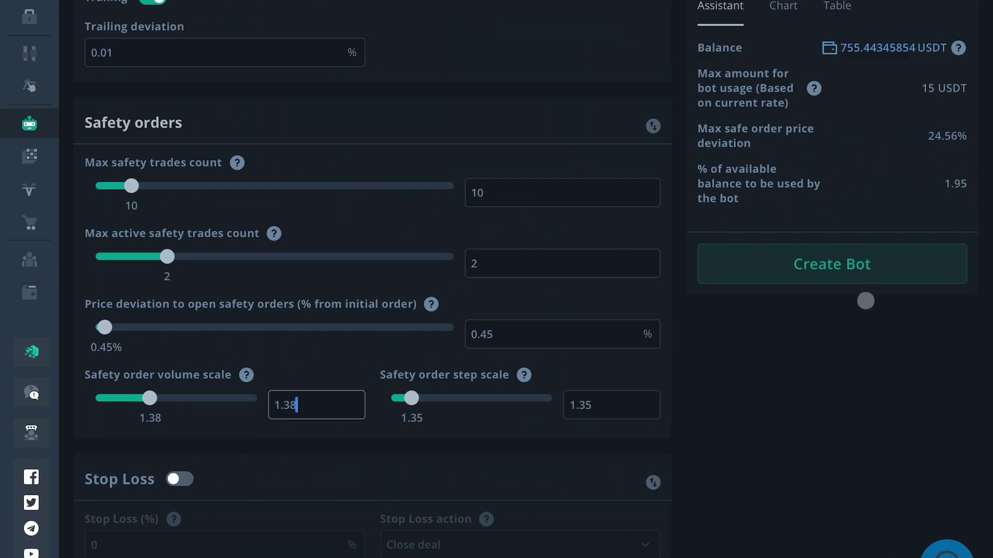
Review the per-step amounts table, noting row 10's 12.42911247 required change, then close it.
click(842, 8)
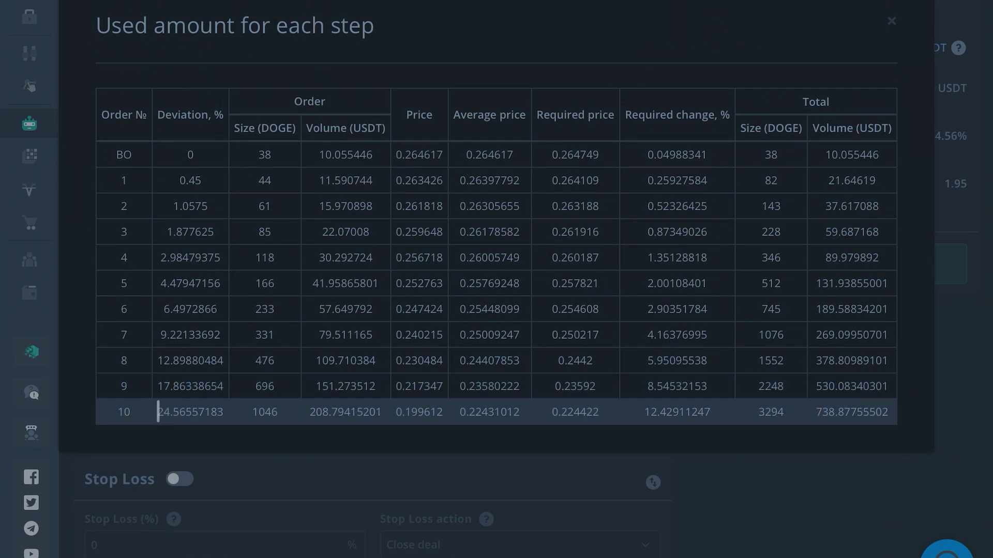
drag(645, 412, 712, 412)
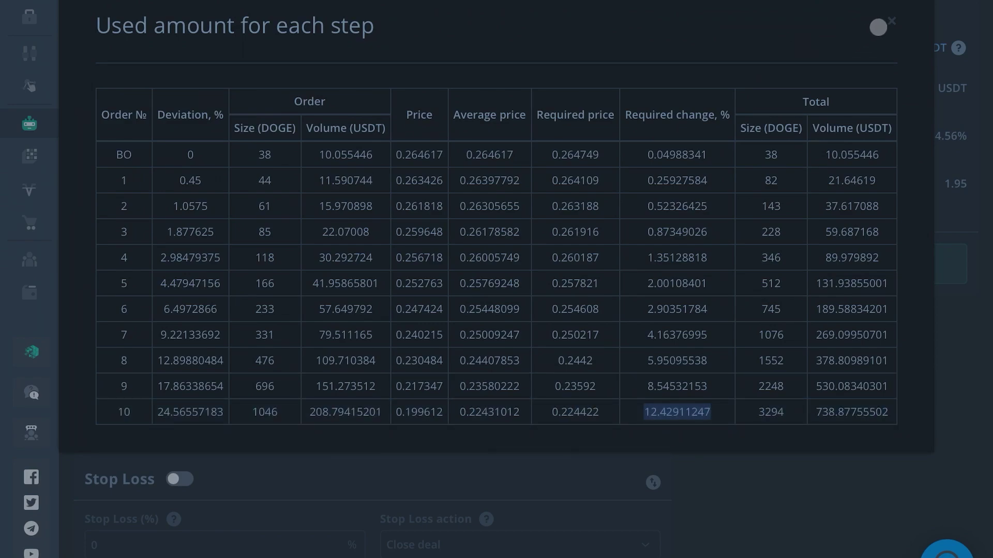
click(891, 20)
mouse_move(811, 30)
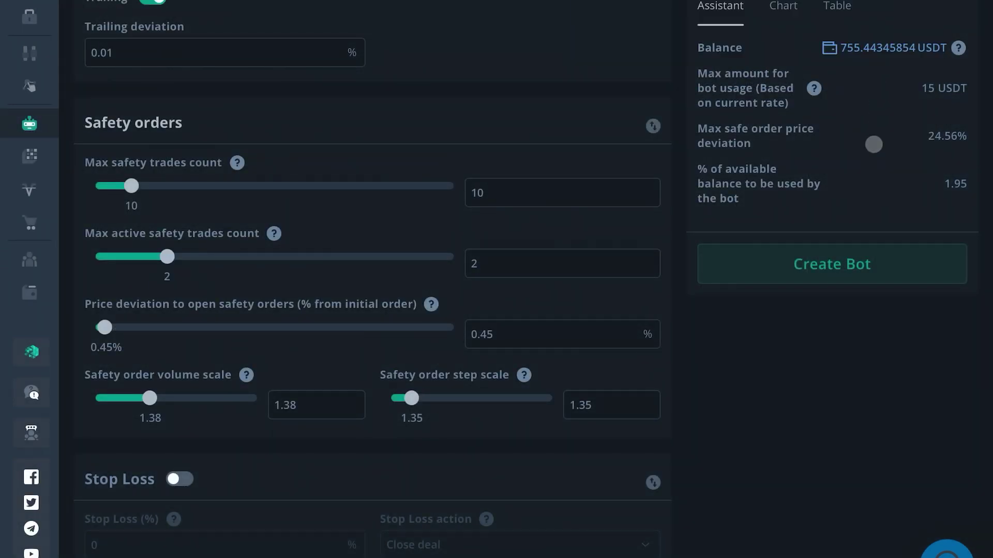
click(834, 8)
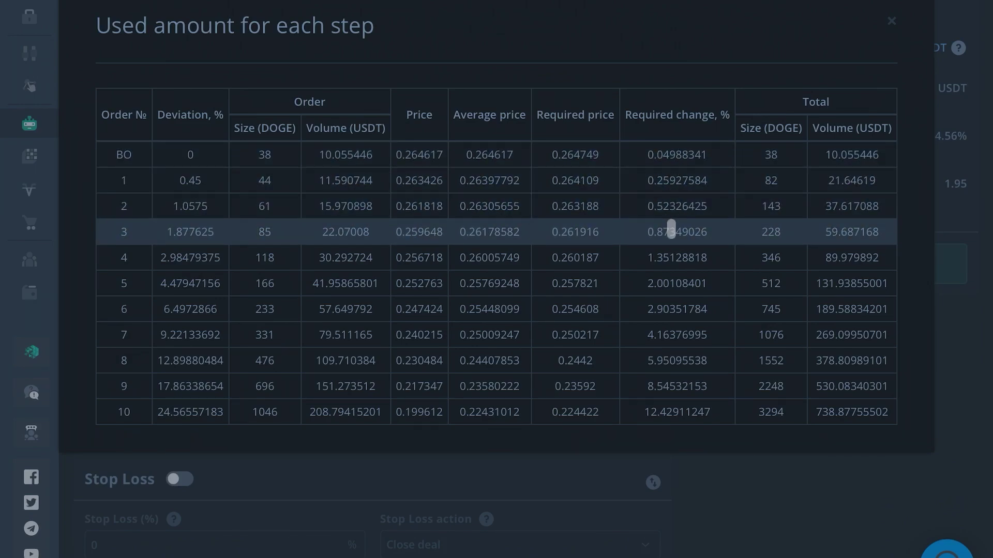
click(889, 23)
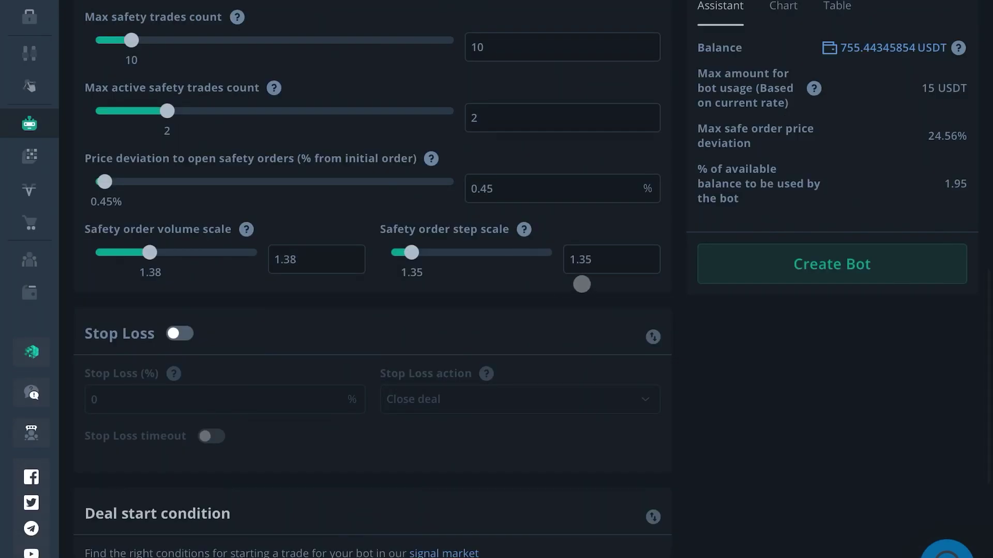
scroll(496, 284, down, 1)
scroll(495, 284, down, 4)
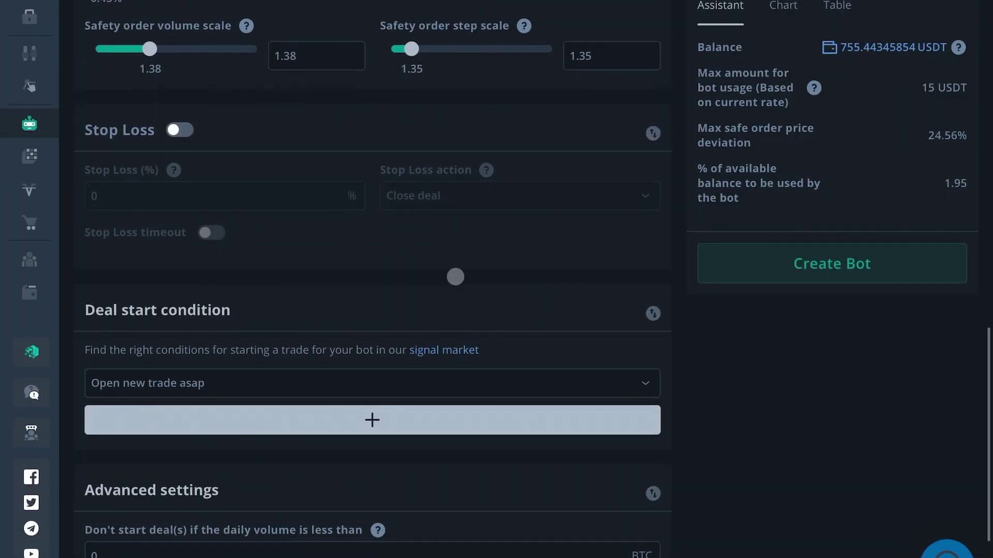
Add a second deal start condition and switch the first condition to Trading View.
click(344, 387)
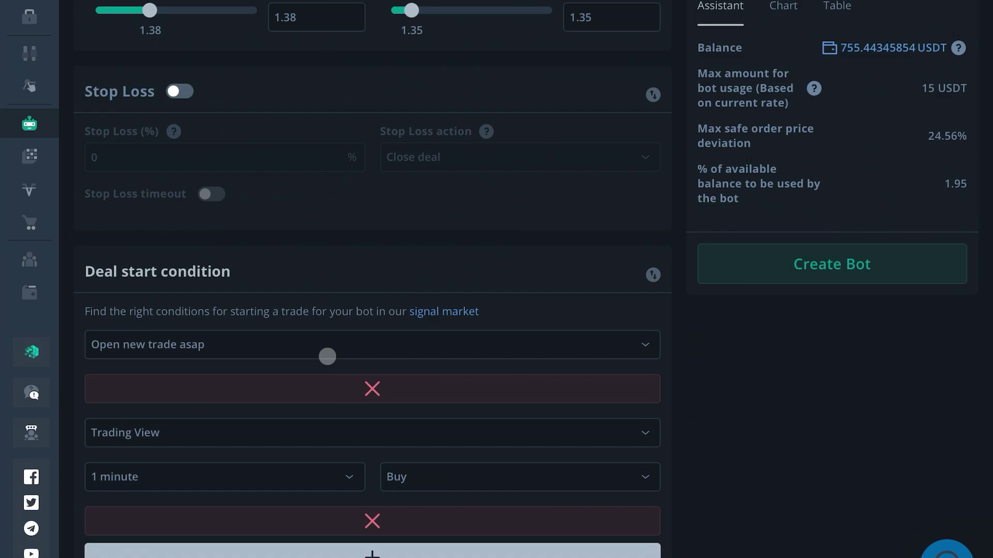
scroll(323, 352, down, 1)
click(322, 280)
click(173, 349)
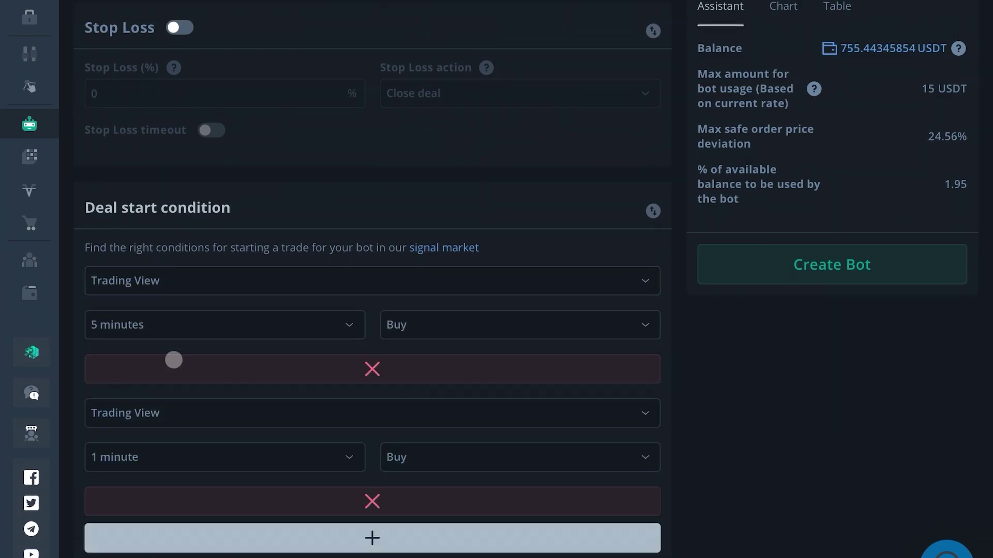
scroll(204, 324, down, 1)
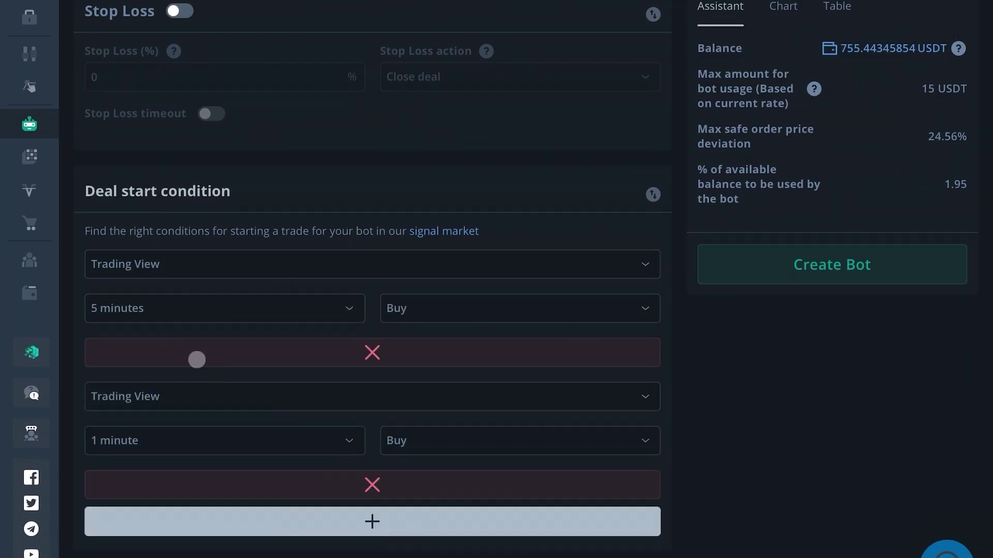
scroll(383, 357, down, 2)
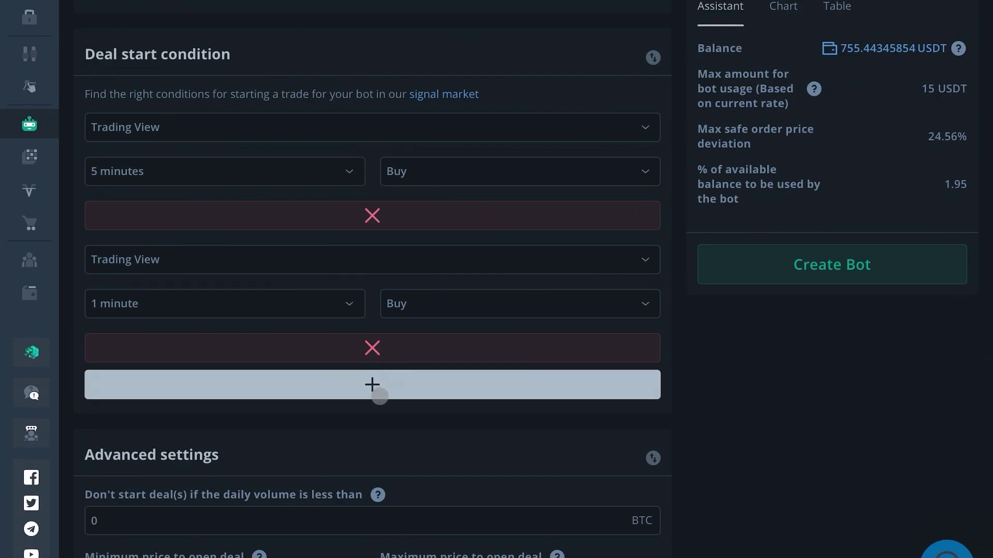
Add a third Trading View start condition and edit the cooldown between deals.
click(377, 391)
click(230, 385)
click(195, 452)
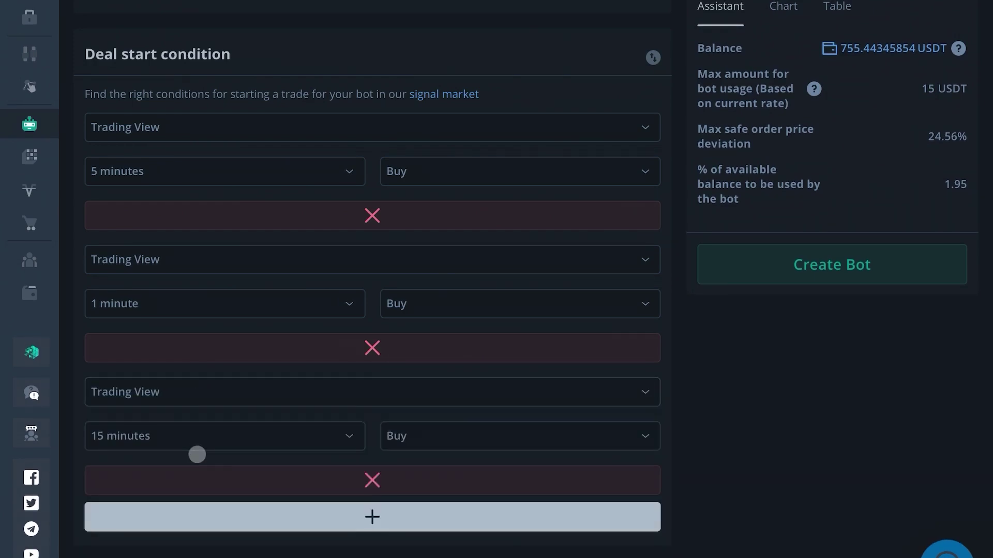
scroll(608, 379, down, 1)
scroll(608, 379, down, 6)
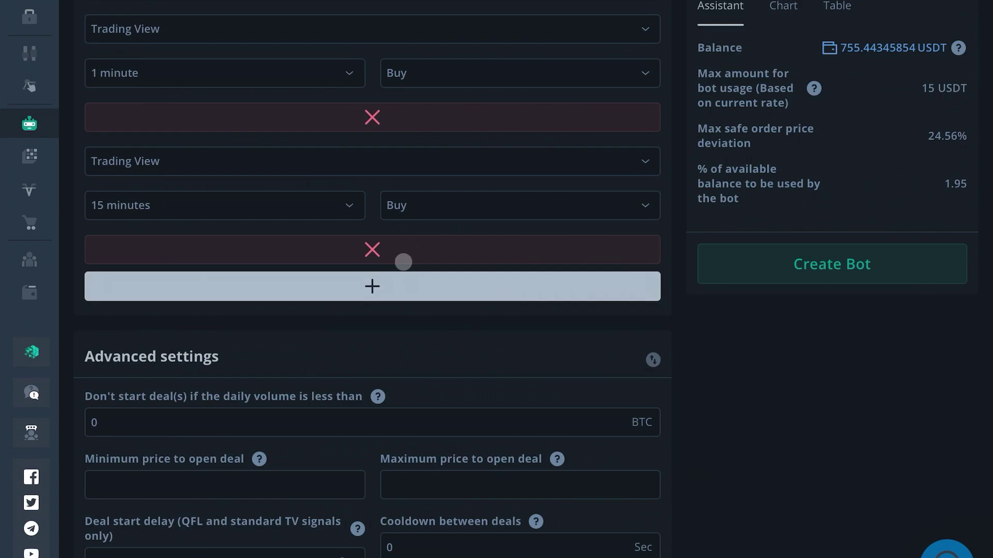
scroll(445, 404, up, 2)
click(446, 427)
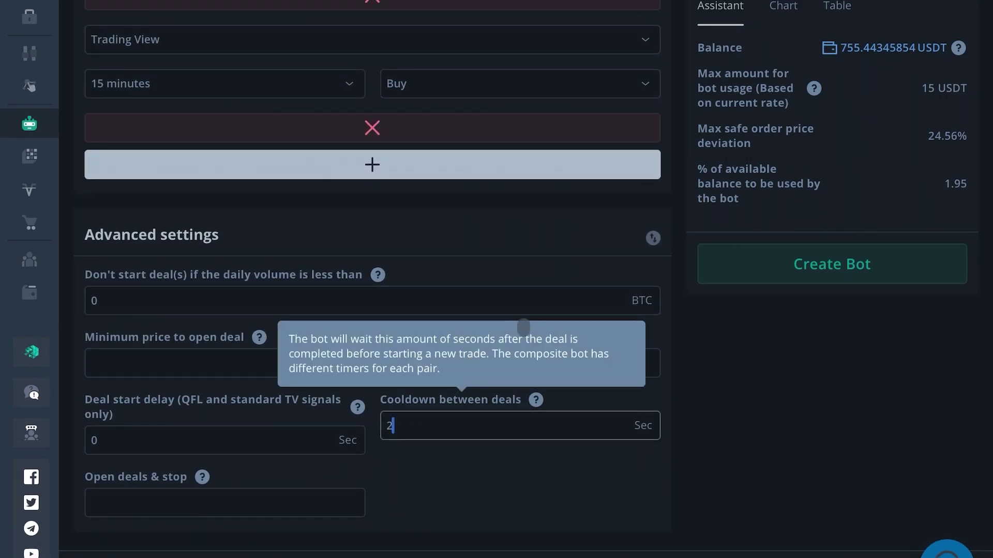
Scroll up and down through the bot form to review its settings.
scroll(569, 292, up, 11)
scroll(567, 294, up, 5)
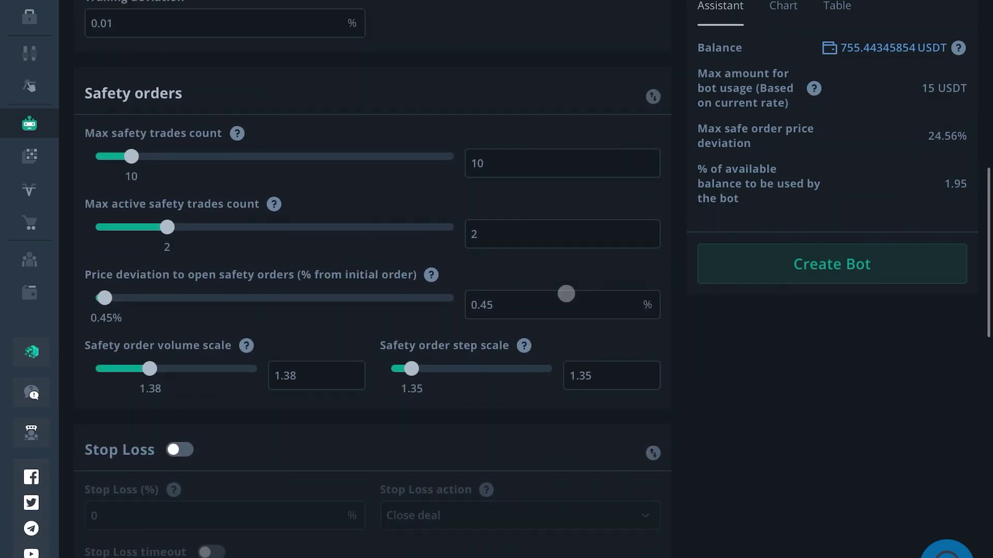
scroll(526, 268, up, 4)
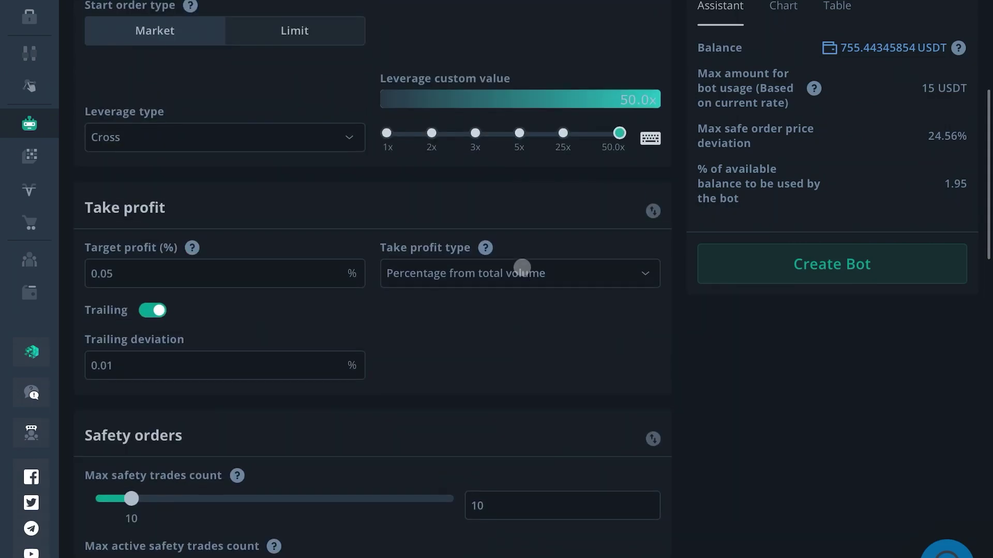
scroll(523, 268, down, 6)
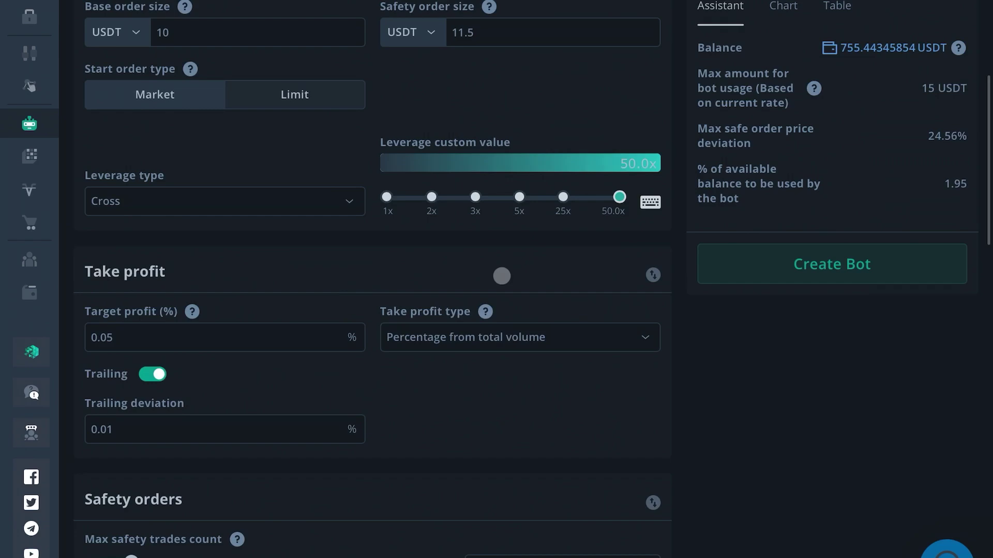
scroll(501, 276, down, 8)
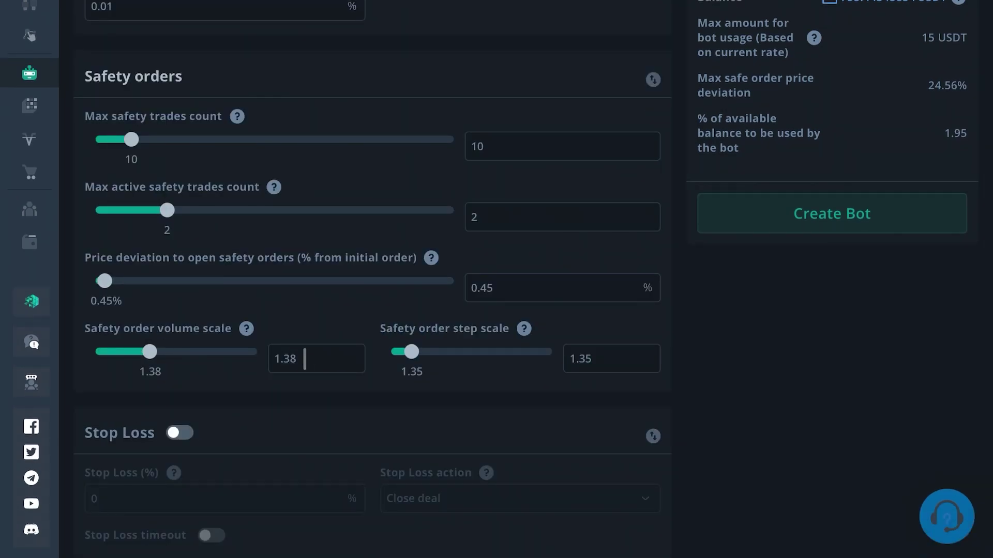
scroll(311, 359, up, 1)
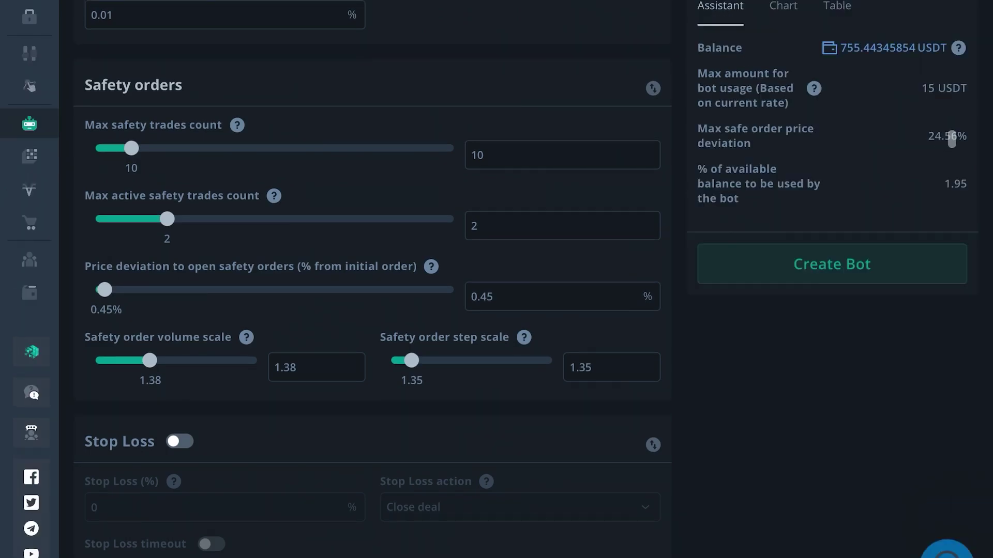
scroll(518, 151, up, 9)
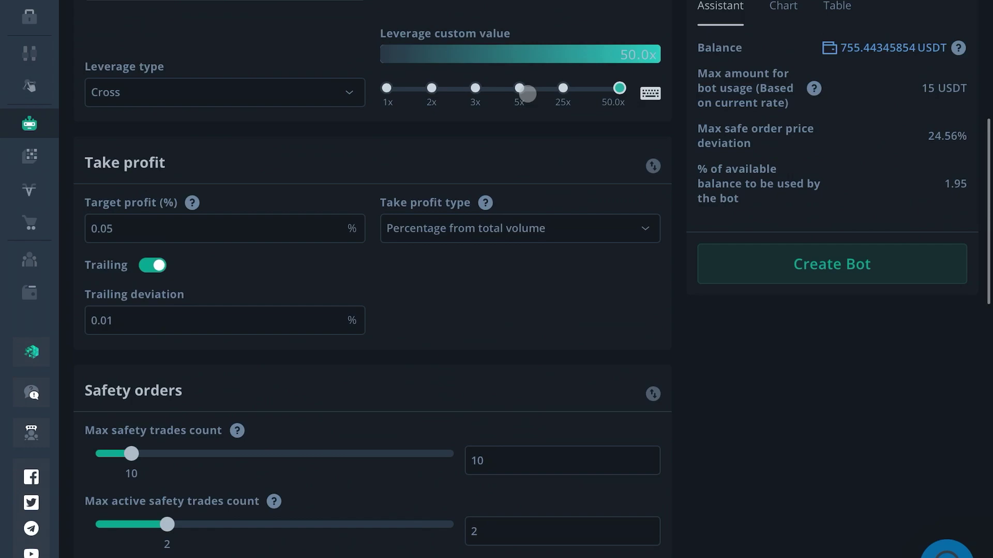
scroll(510, 107, down, 8)
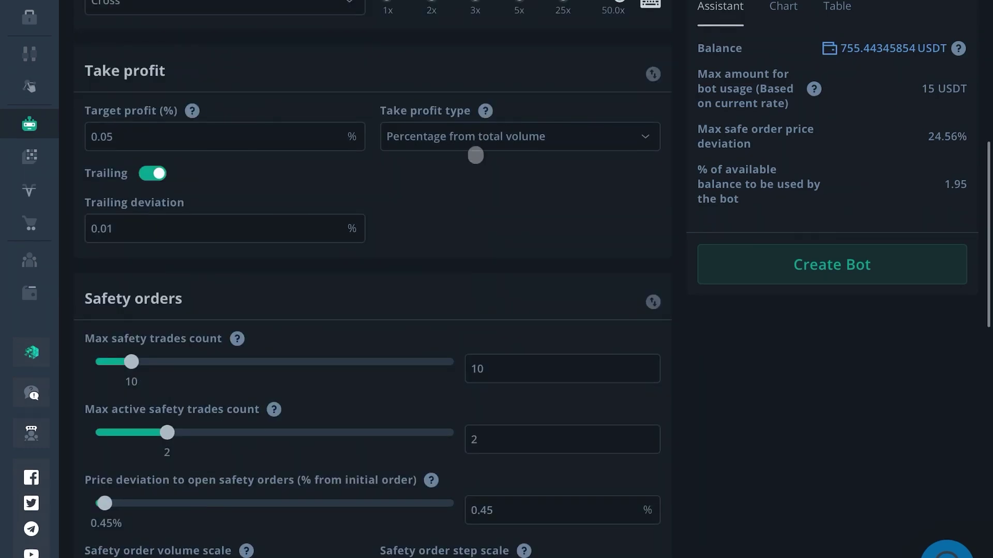
scroll(463, 194, down, 1)
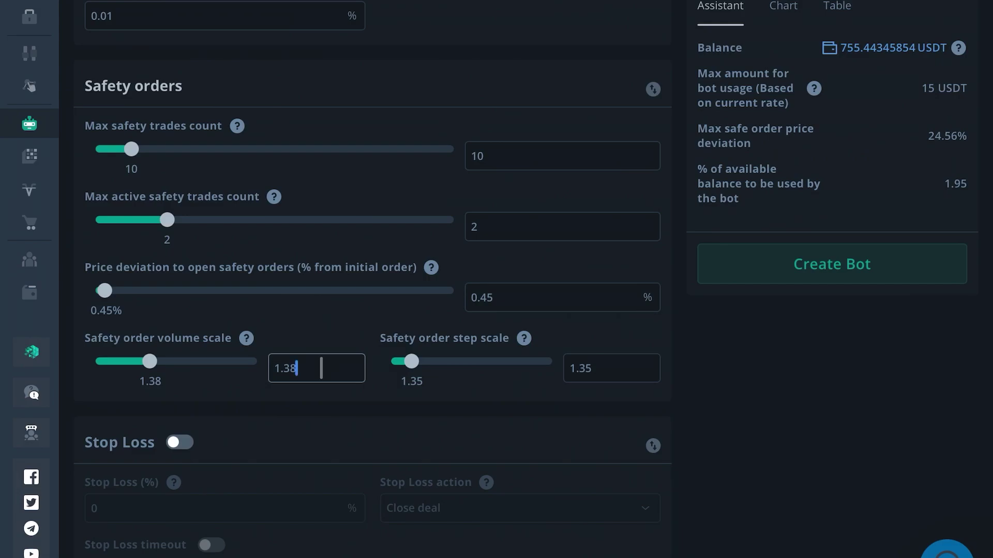
scroll(343, 317, up, 20)
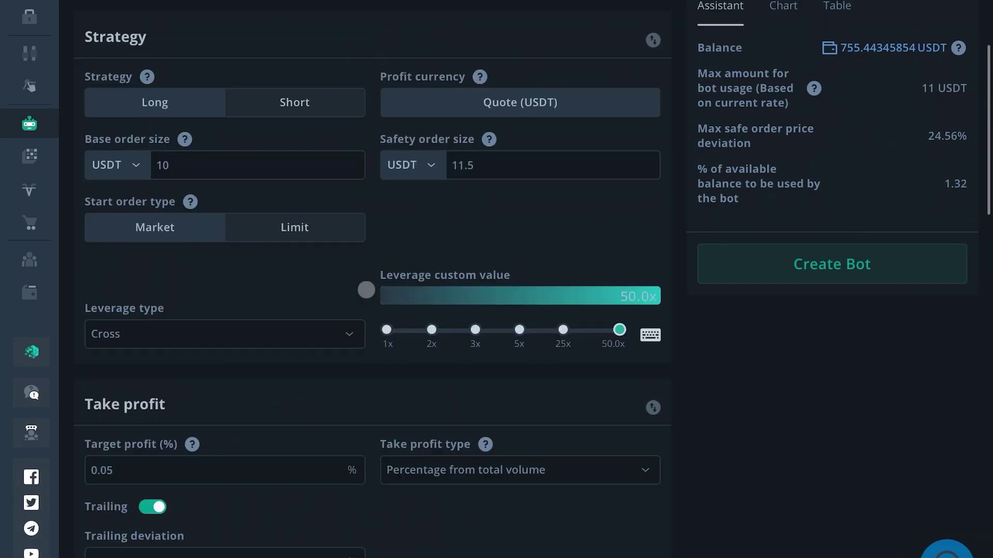
In Calculator, compute 10 × 1.3 = 13 for the safety order size.
drag(496, 556, 496, 310)
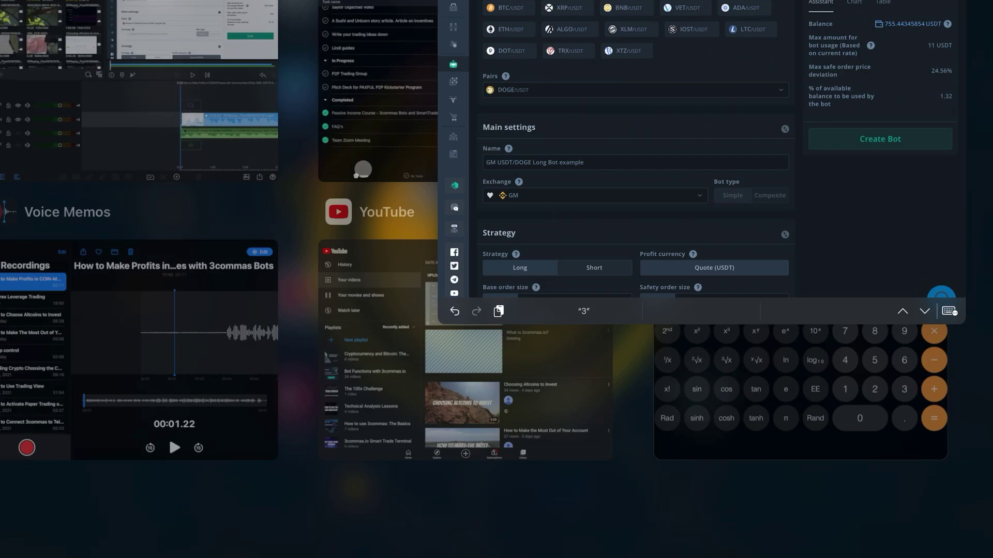
click(820, 332)
click(646, 166)
key(1)
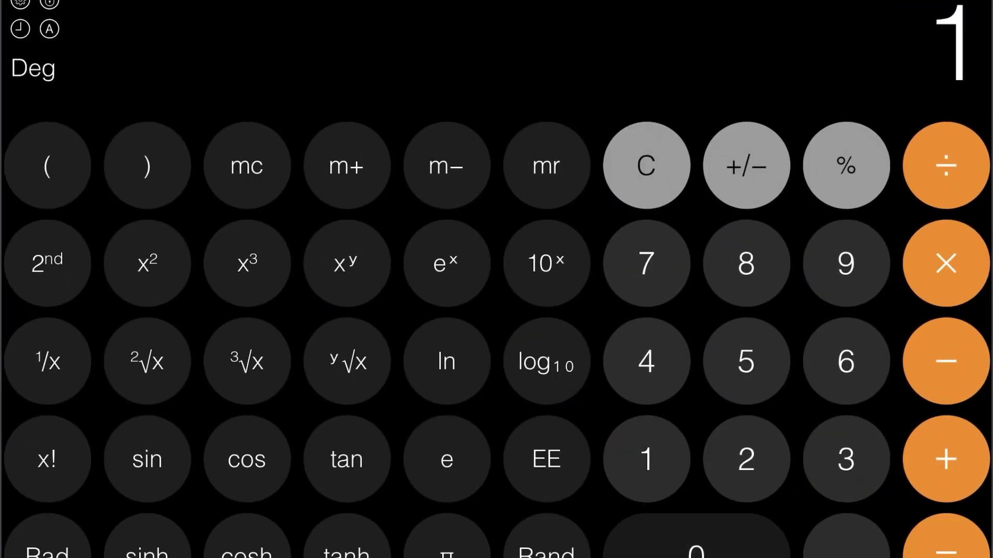
key(0)
key(asterisk)
key(1)
key(period)
key(3)
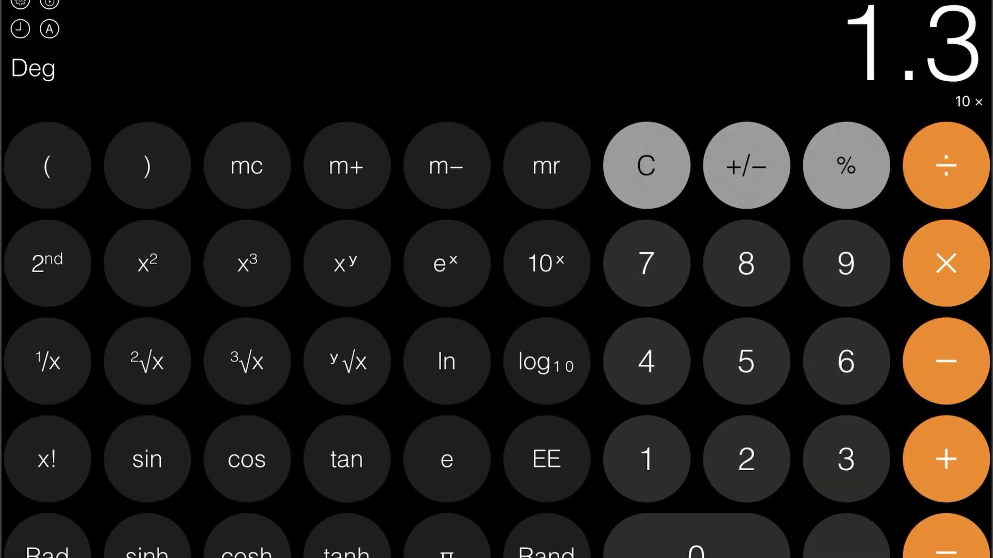
key(Return)
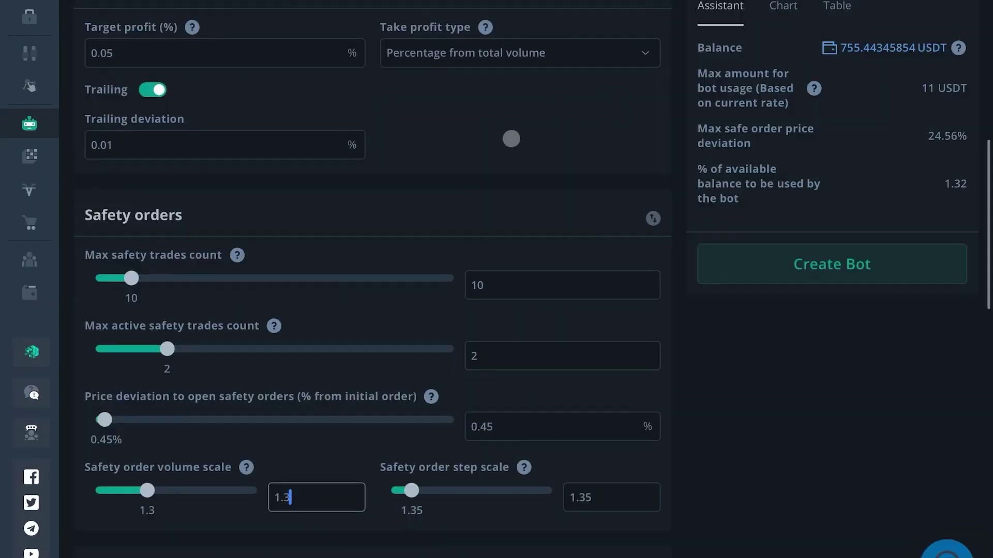
Set the safety order size to 13.5 USDT, raising max bot usage to 15 USDT (1.98%).
scroll(498, 84, up, 6)
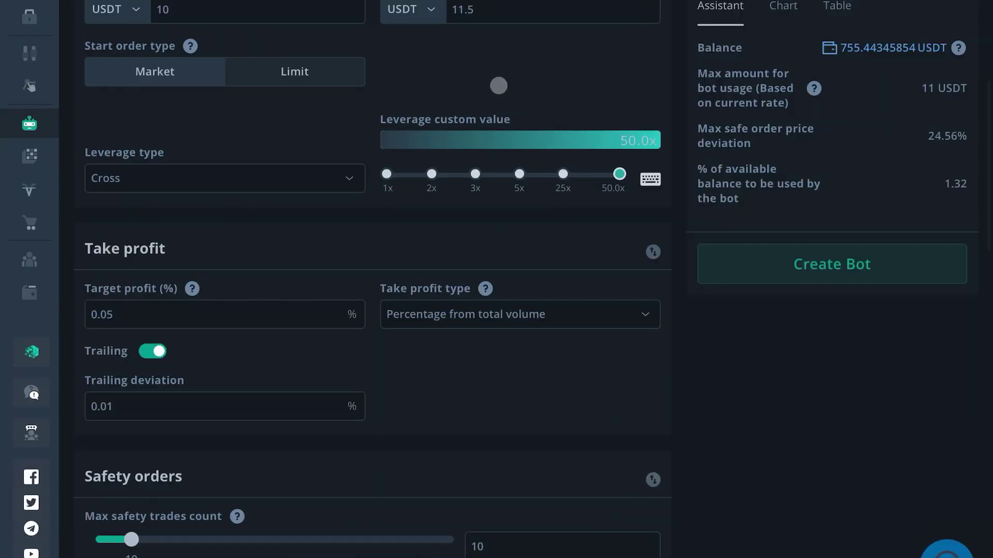
text(13)
scroll(553, 235, down, 3)
scroll(514, 341, down, 3)
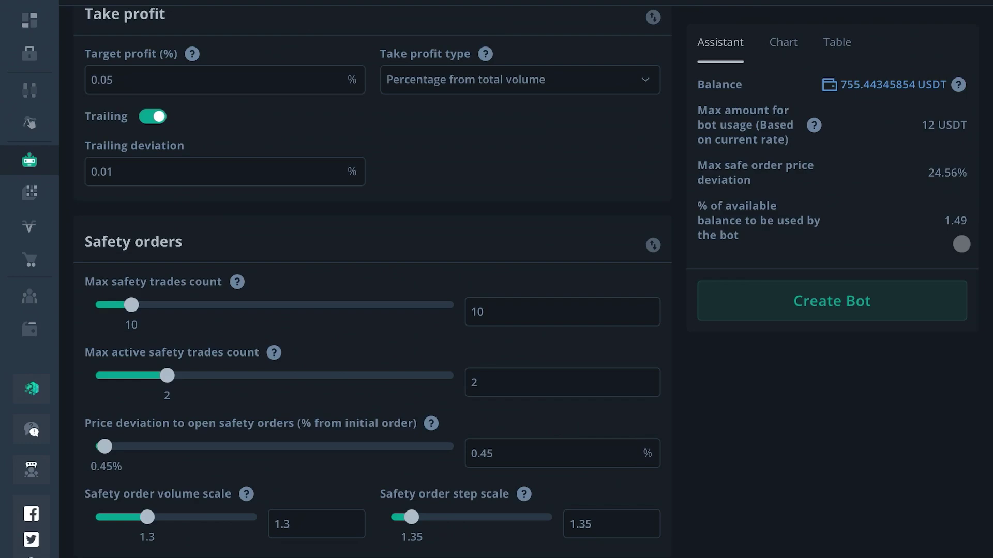
scroll(317, 427, down, 2)
text(5)
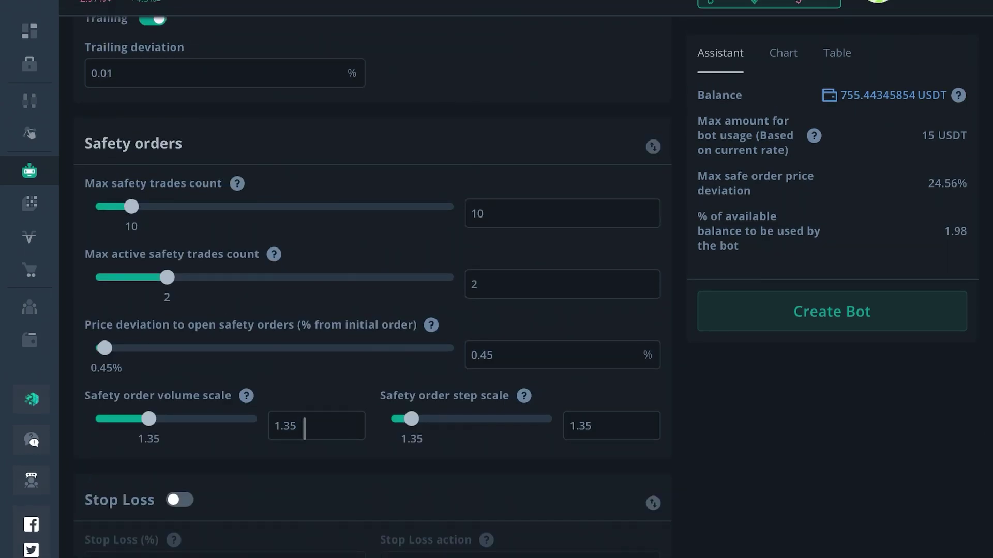
scroll(318, 422, up, 1)
scroll(389, 370, up, 9)
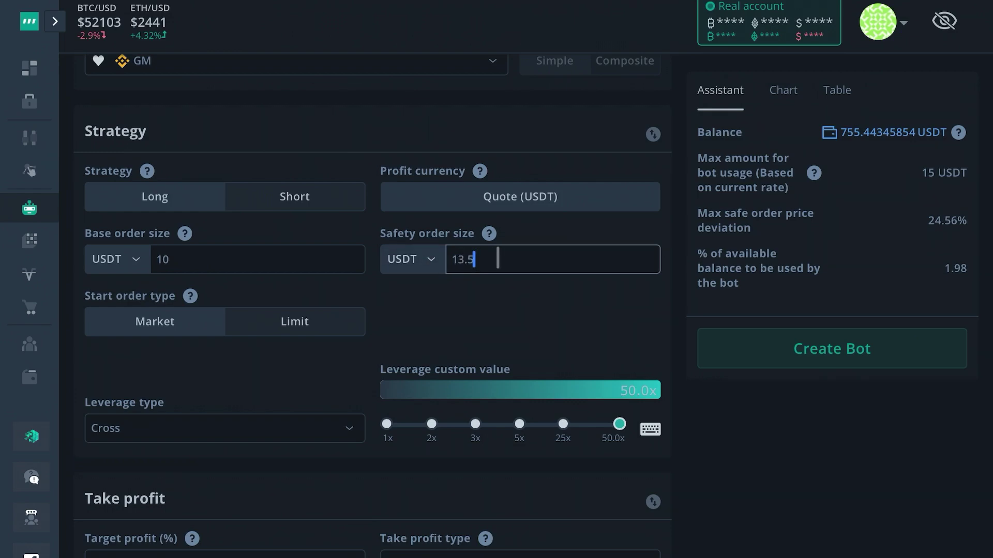
click(951, 270)
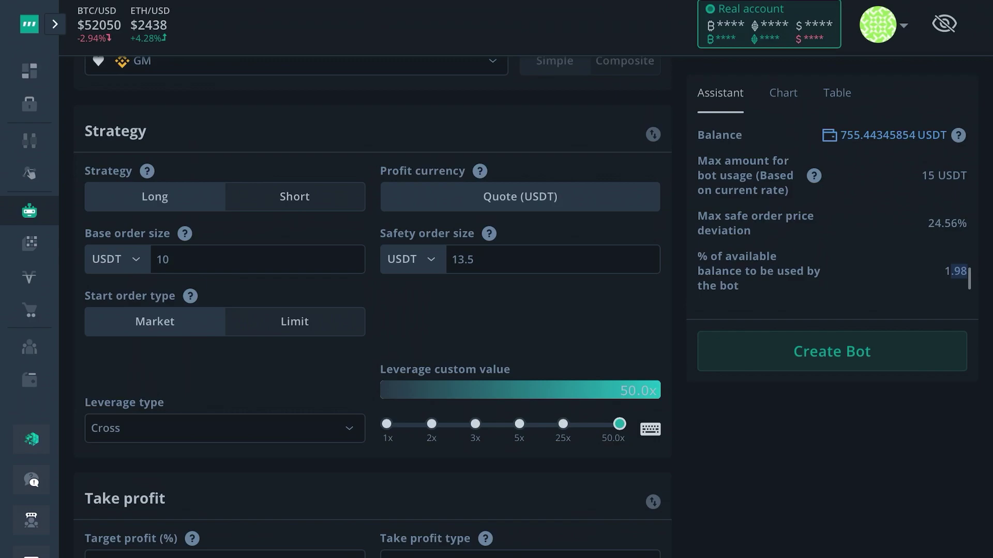
scroll(619, 414, down, 19)
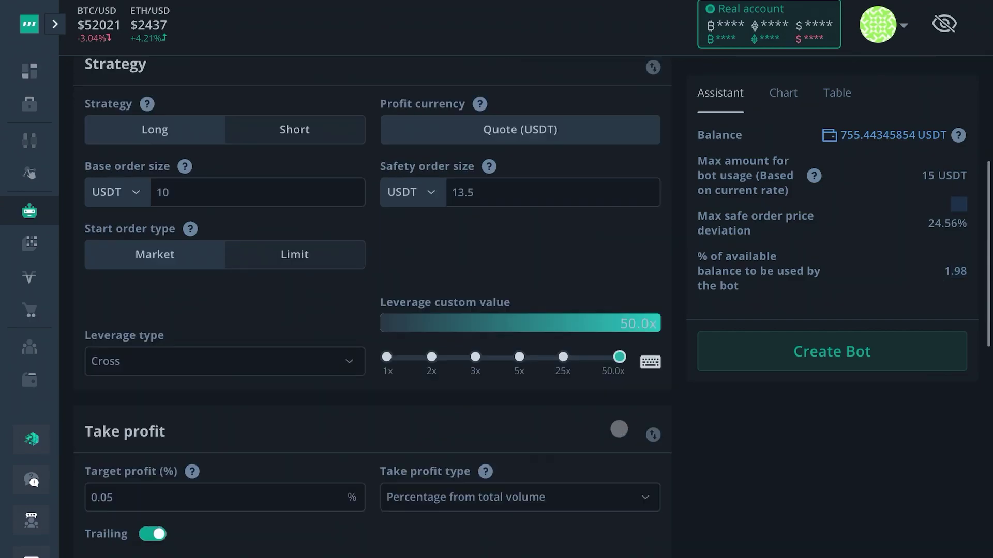
scroll(345, 427, down, 14)
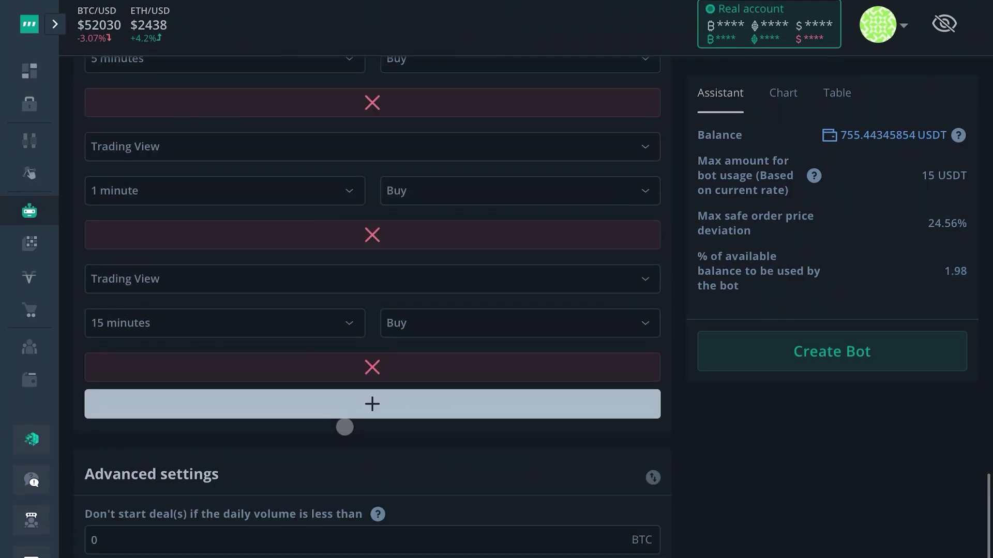
scroll(355, 437, up, 6)
scroll(827, 377, up, 7)
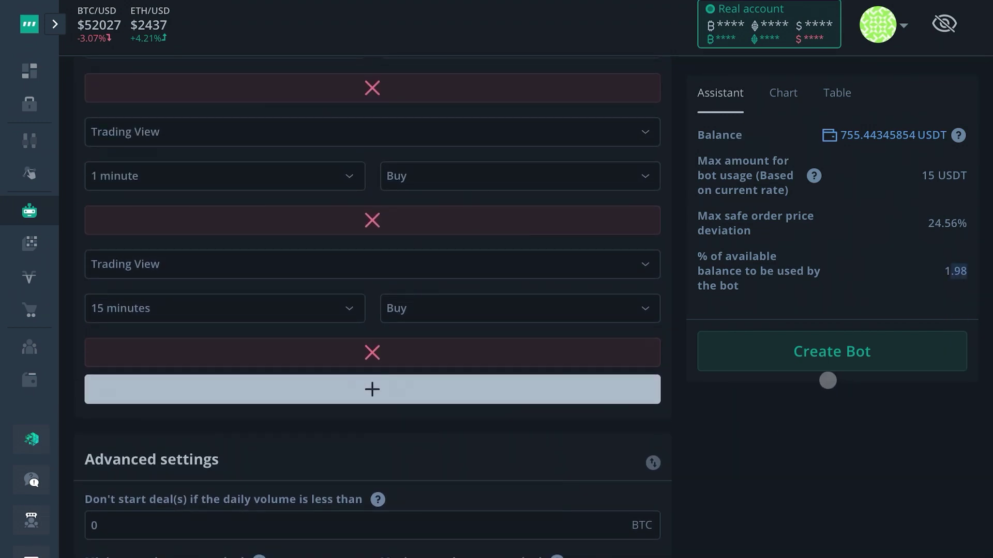
Save the DOGE long bot and close the success prompt without starting it.
click(759, 348)
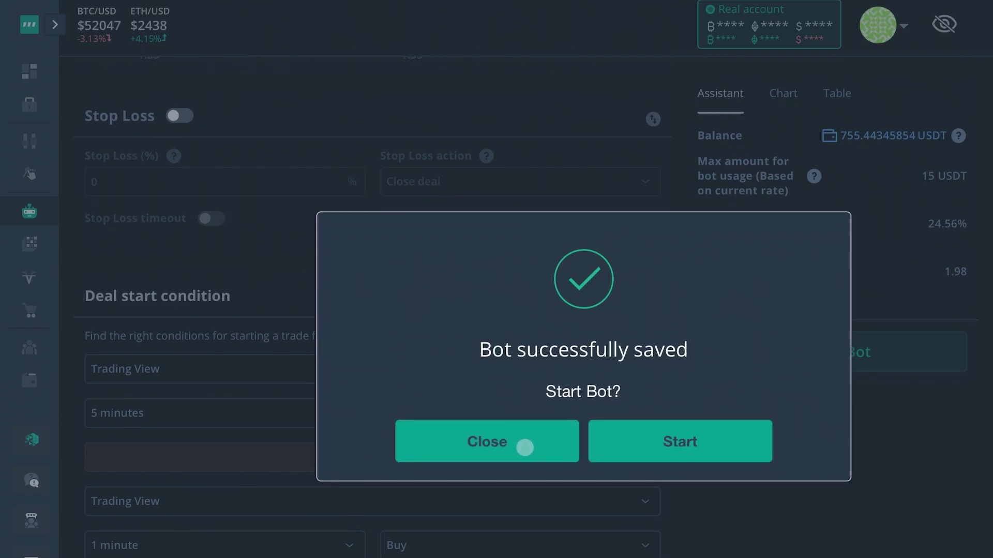
click(525, 445)
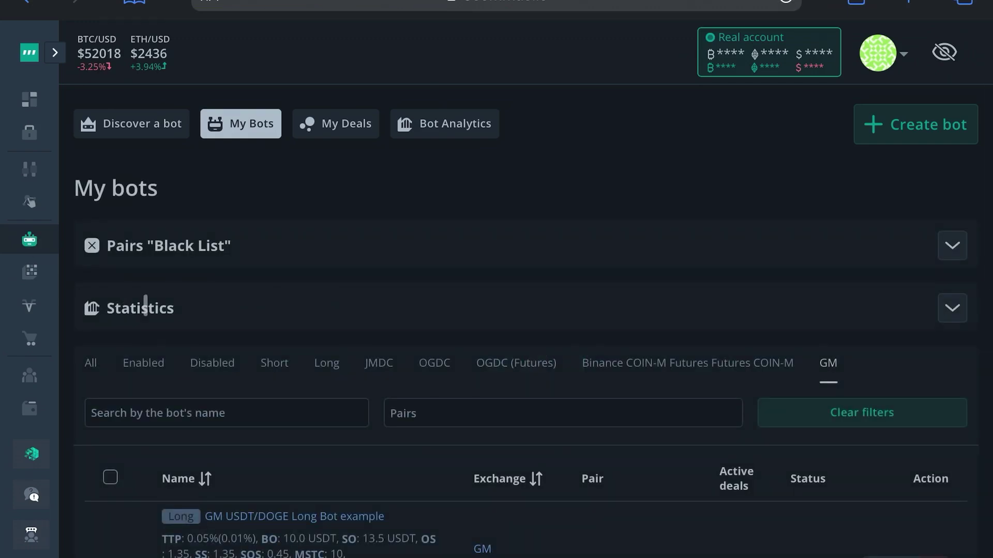
scroll(564, 379, down, 15)
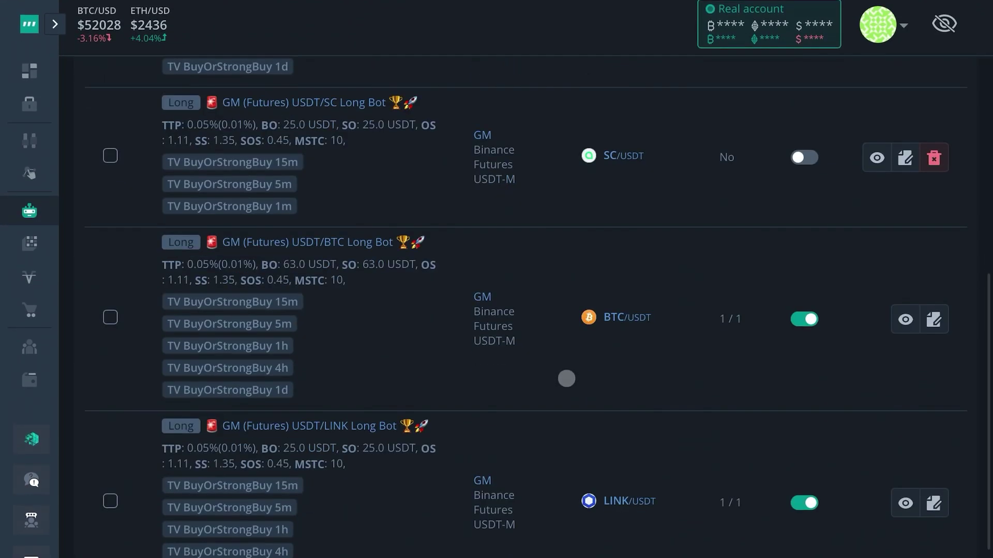
scroll(558, 375, down, 3)
scroll(424, 194, up, 1)
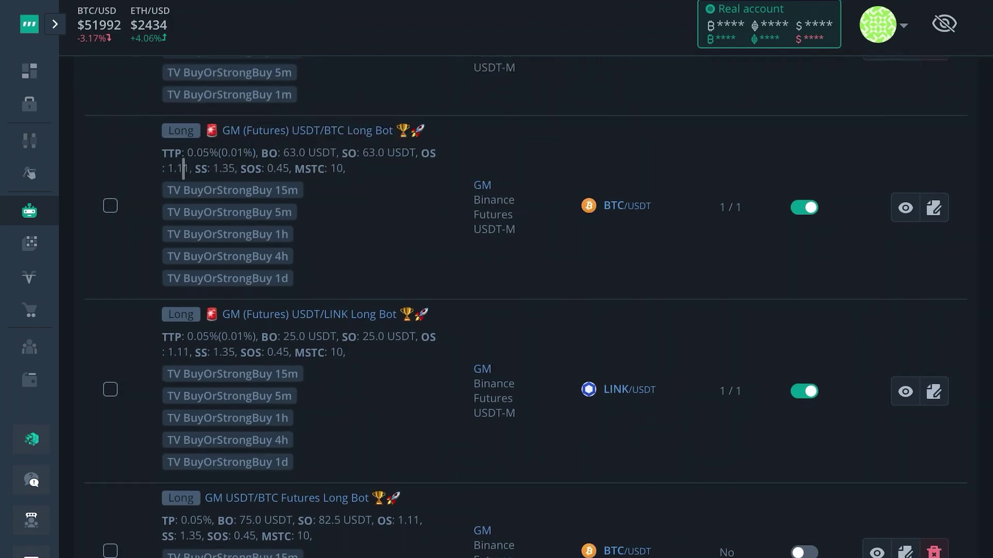
drag(165, 168, 210, 170)
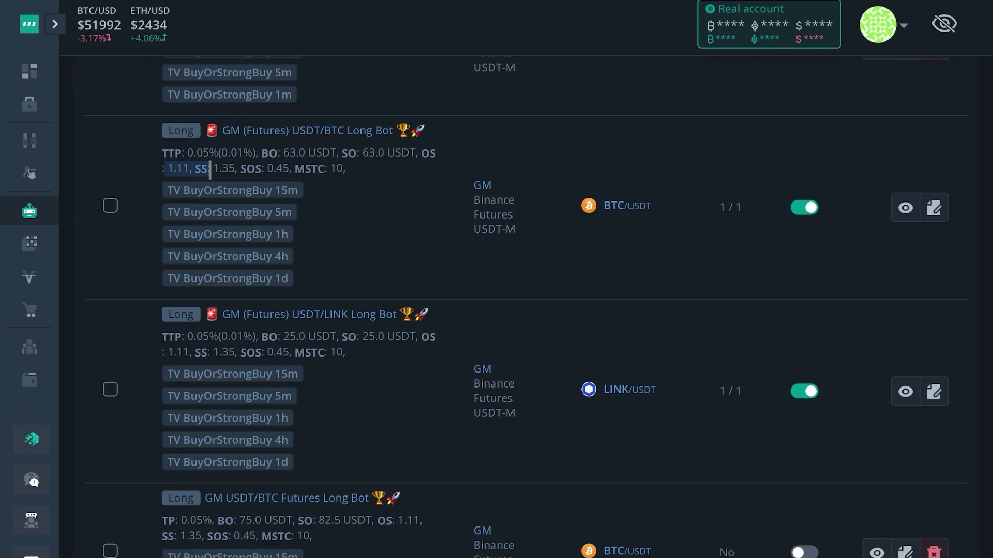
click(239, 172)
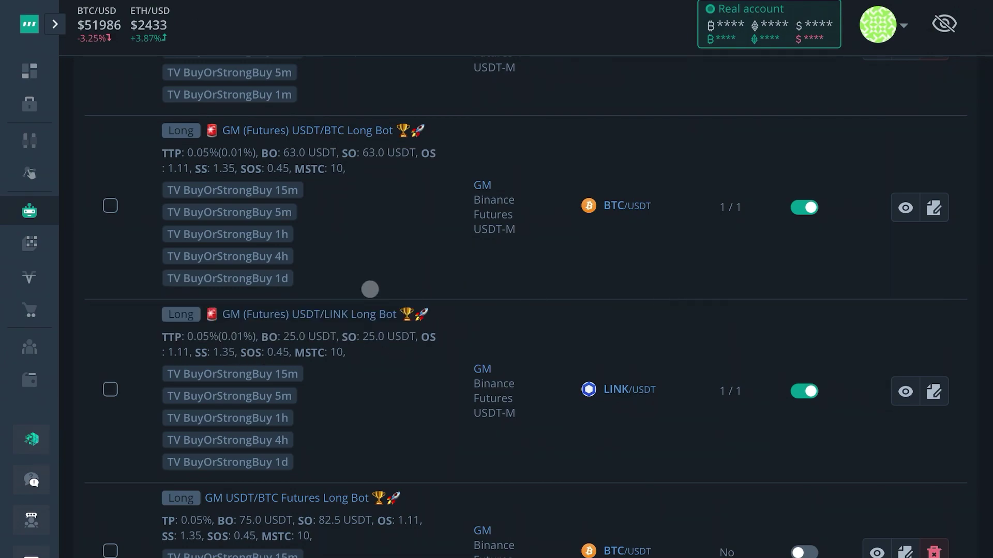
scroll(356, 228, up, 4)
scroll(528, 344, down, 7)
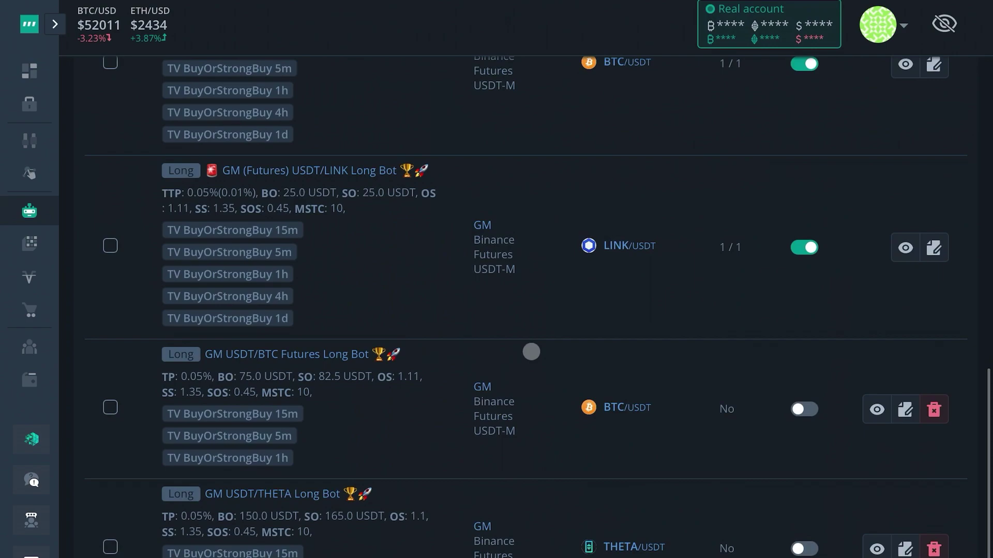
scroll(523, 305, up, 5)
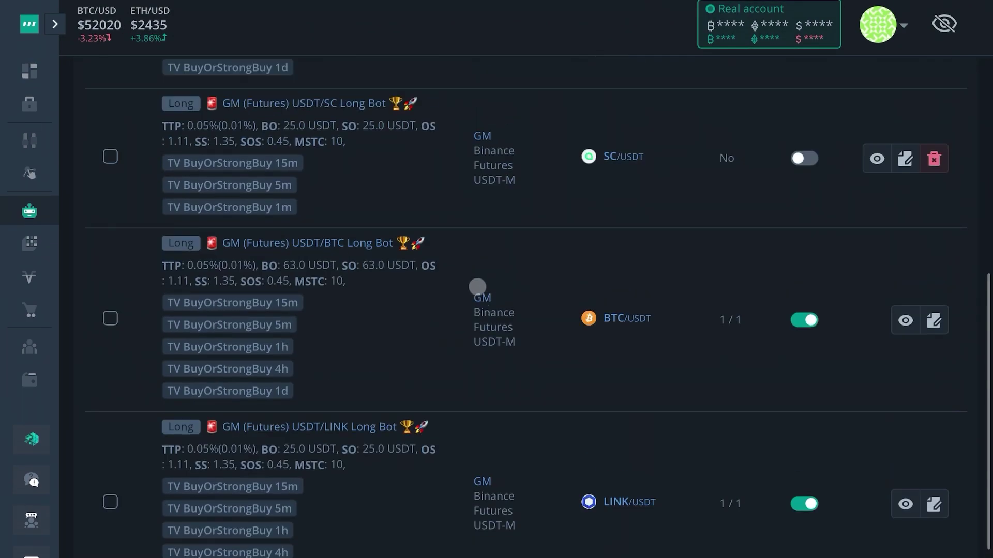
scroll(474, 284, up, 10)
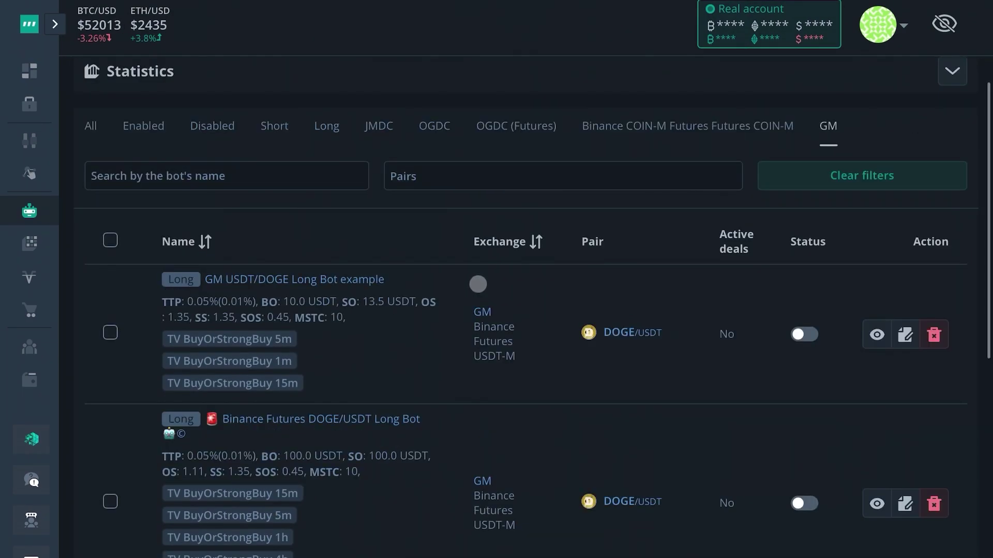